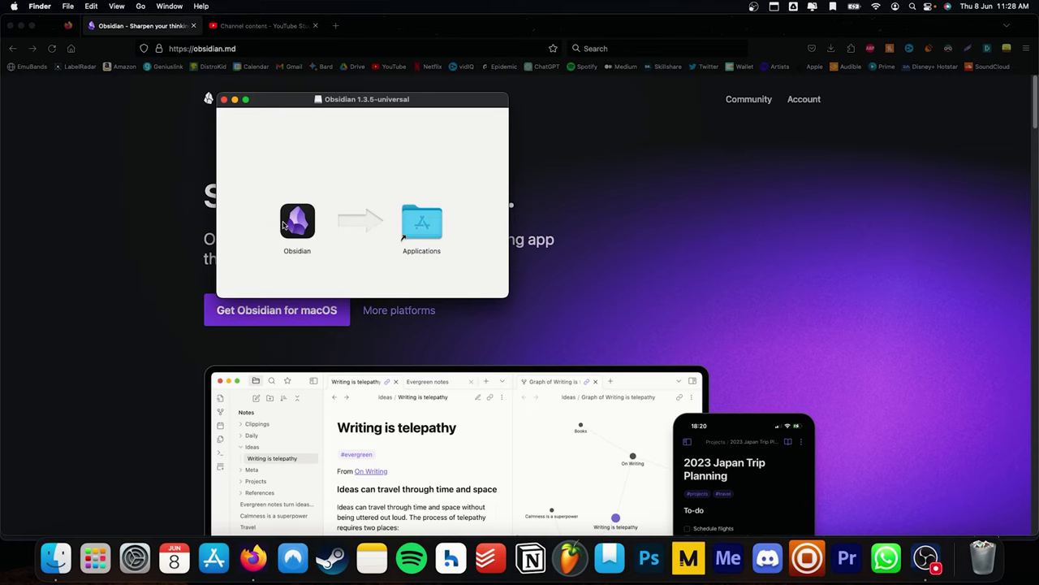
Install Obsidian by copying it from the mounted disk image into the Applications folder
drag(284, 226, 412, 228)
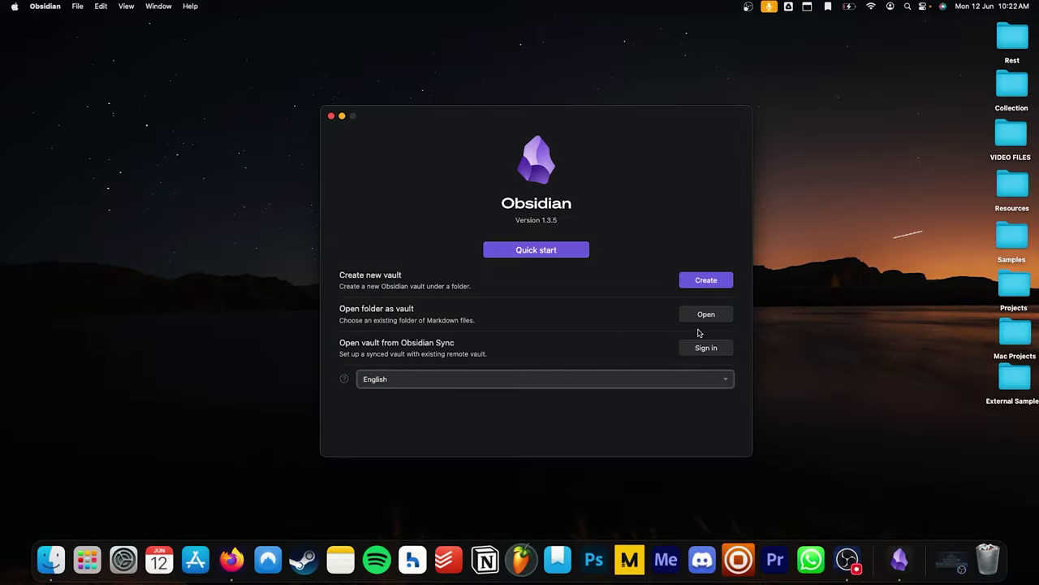
Create a local vault named Demo in a new iCloud Drive folder named Obsidian, and maximize its window
click(696, 282)
text(Mi)
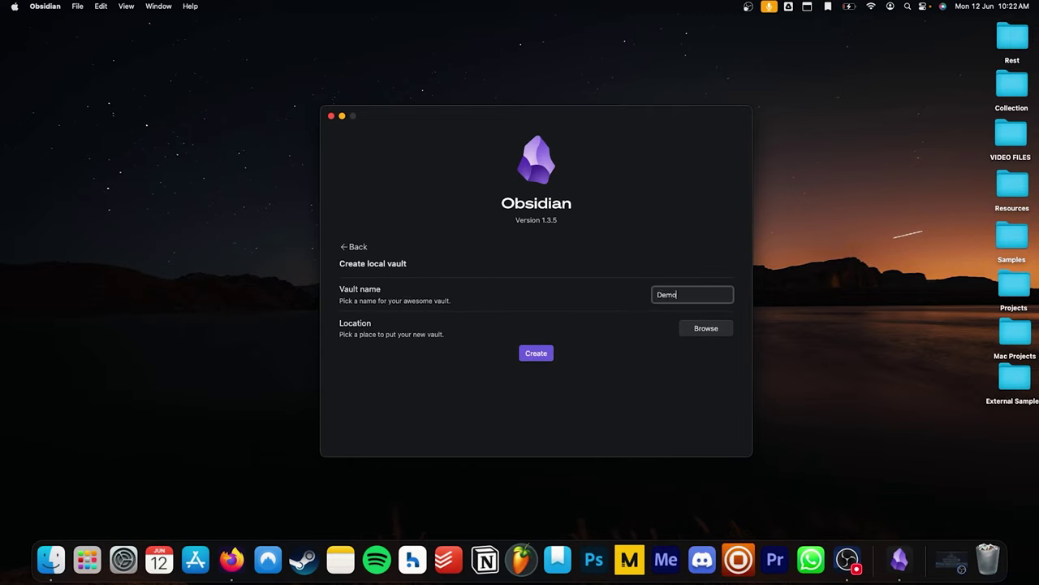
click(728, 330)
click(686, 328)
click(344, 248)
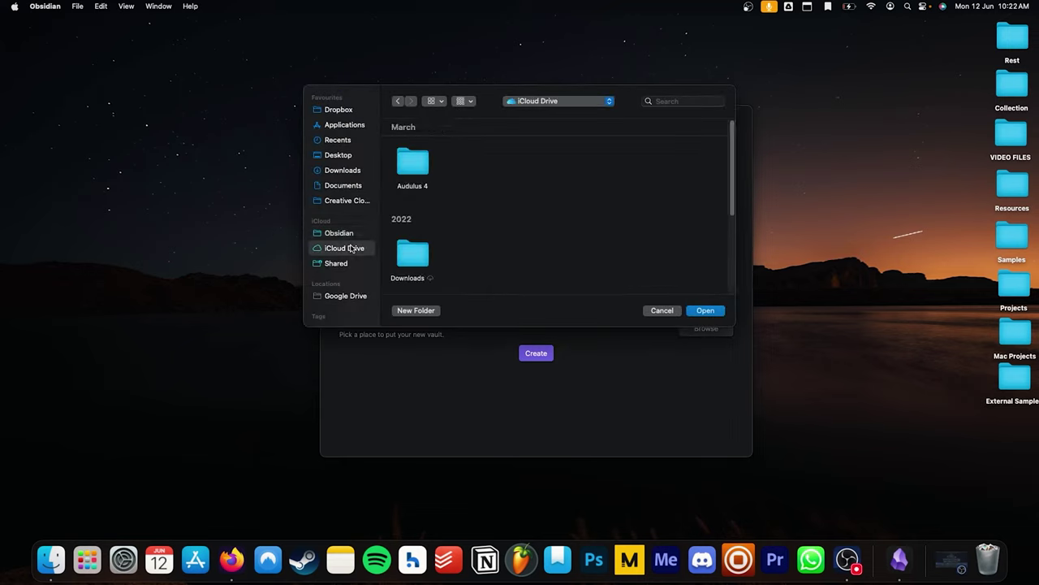
click(345, 295)
click(345, 249)
click(404, 311)
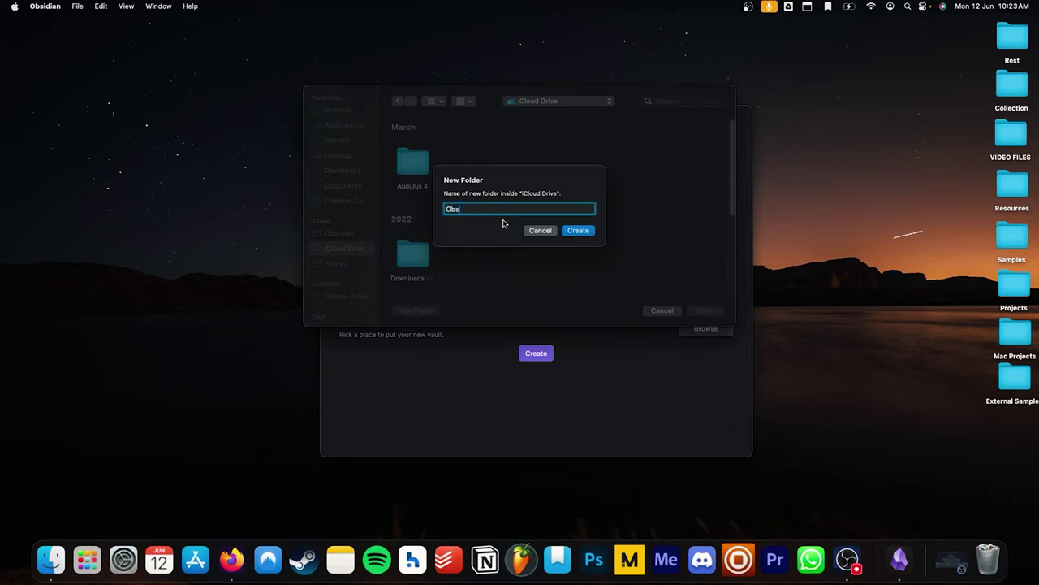
text(Obsidian)
key(Return)
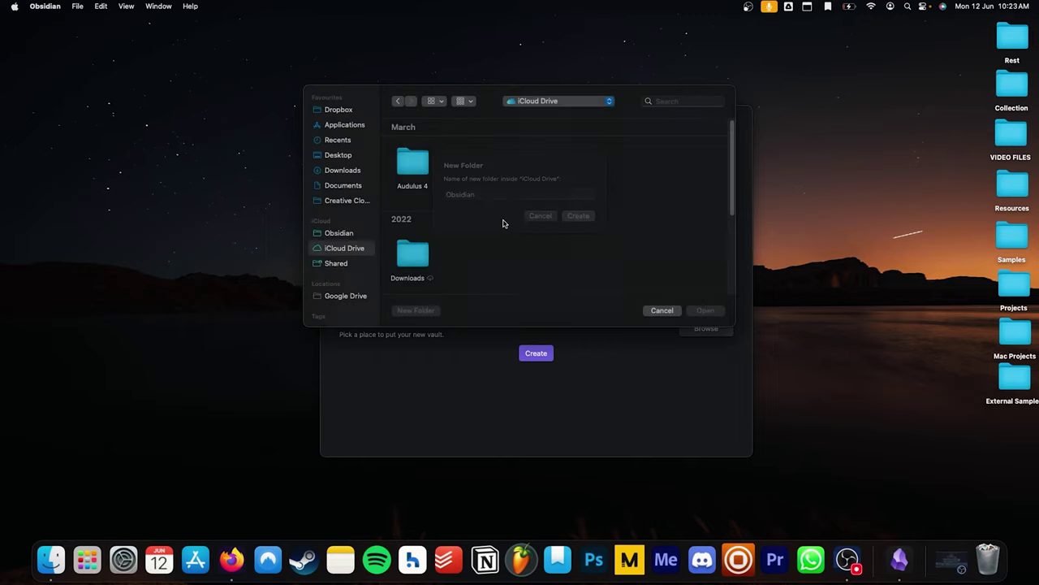
click(719, 313)
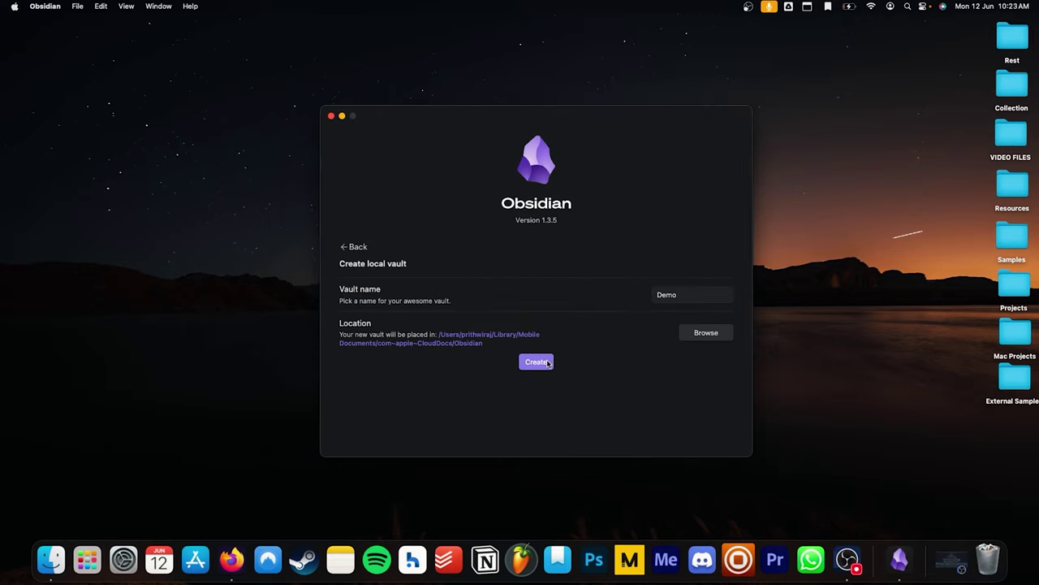
click(547, 363)
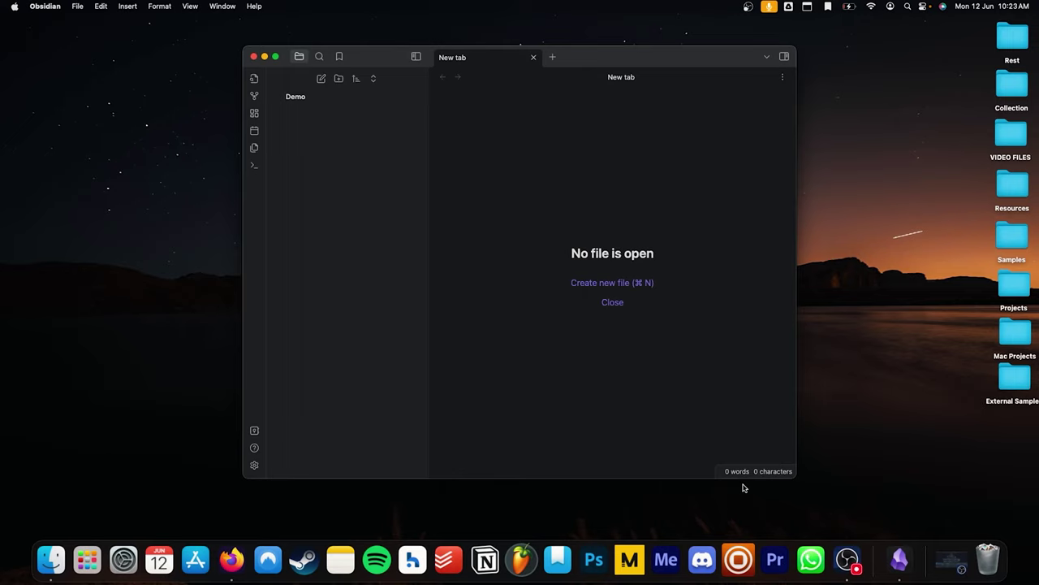
double_click(658, 50)
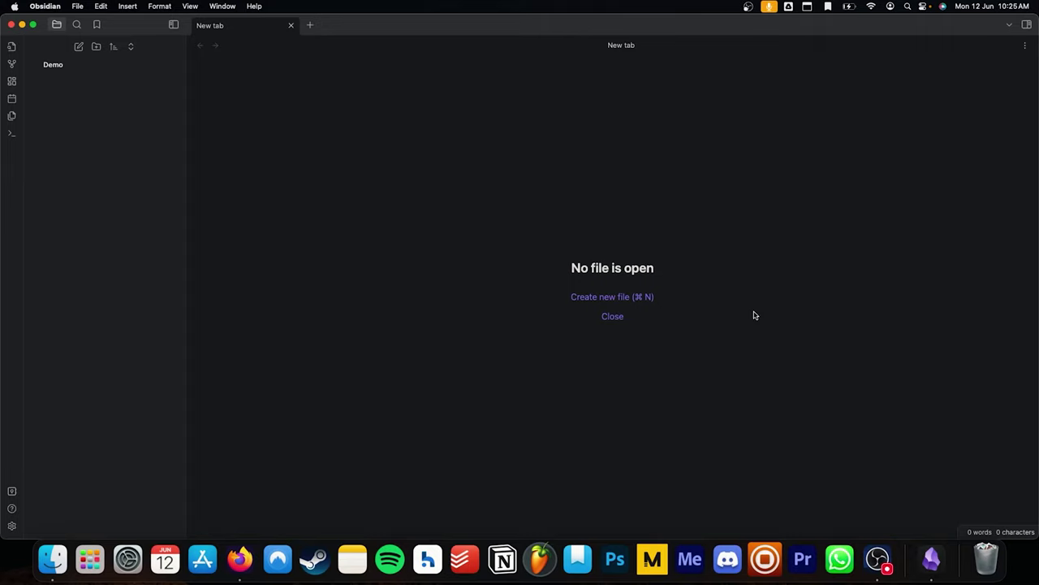
Create two top-level folders in the vault named Notes and Projects
click(96, 47)
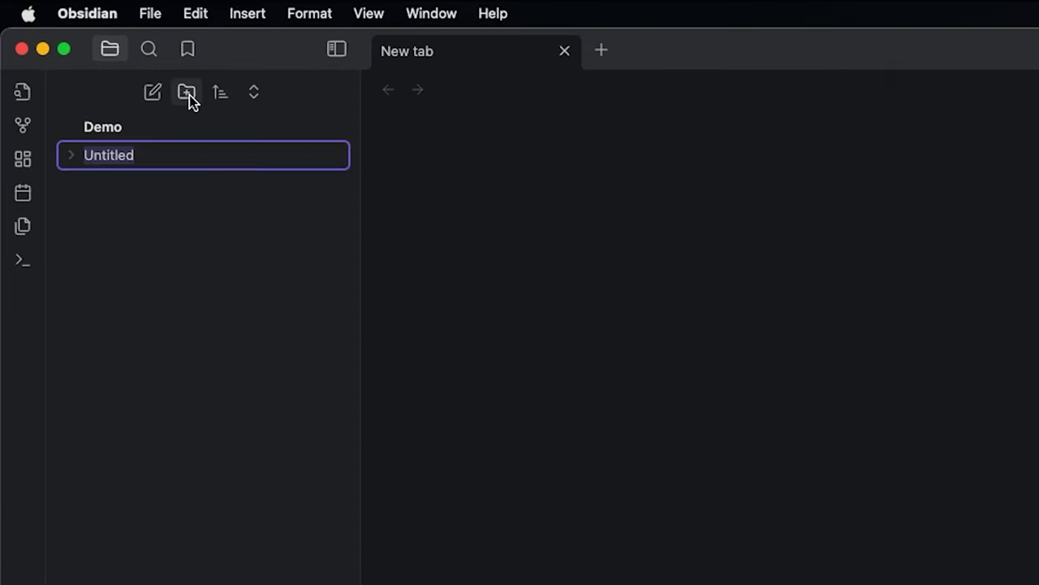
text(Notes)
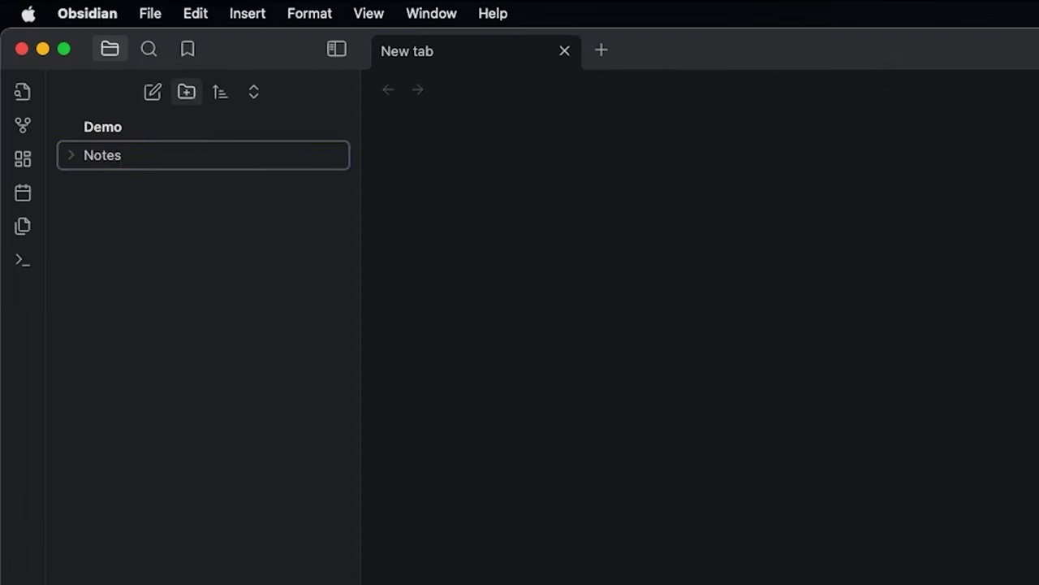
key(Return)
click(196, 103)
text(Projects)
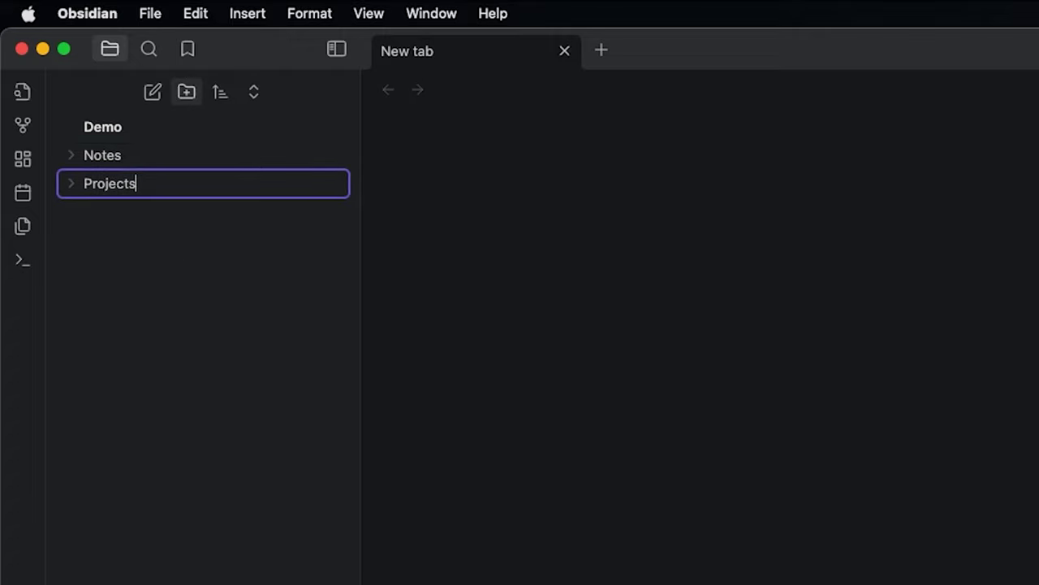
key(Return)
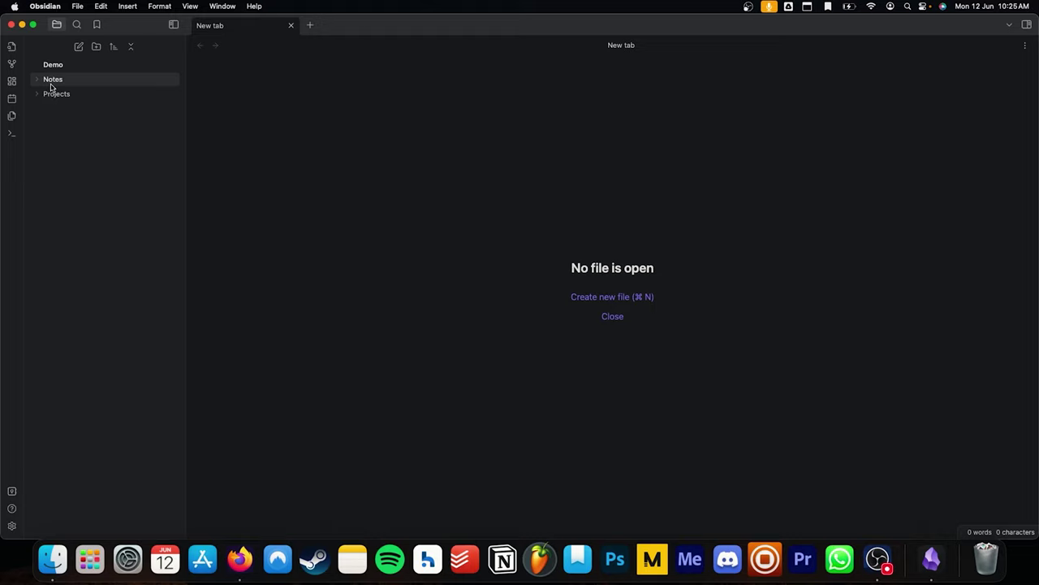
Create a note inside the Notes folder and title it Demo for Tutorial
right_click(52, 84)
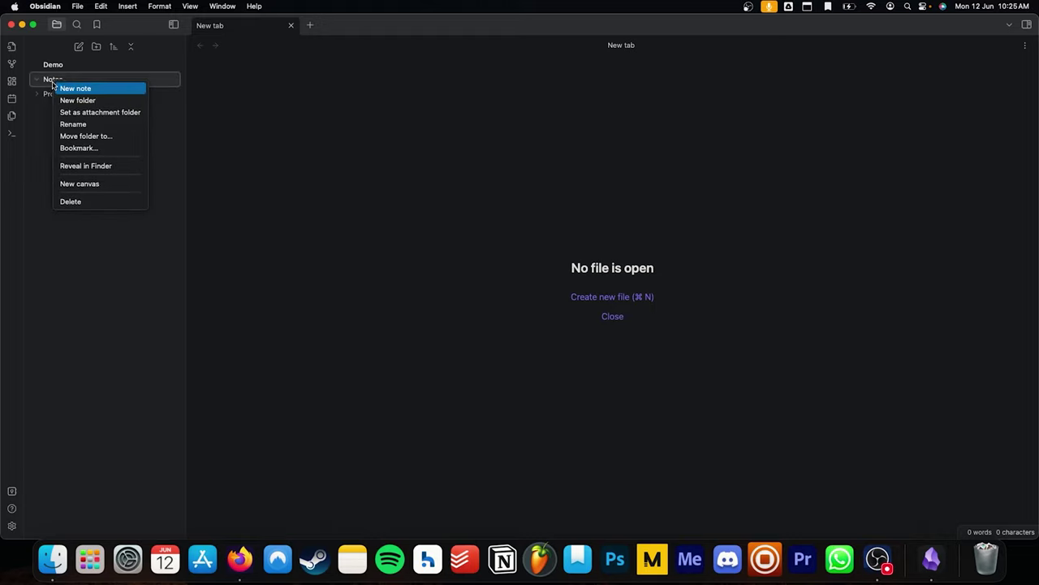
click(96, 90)
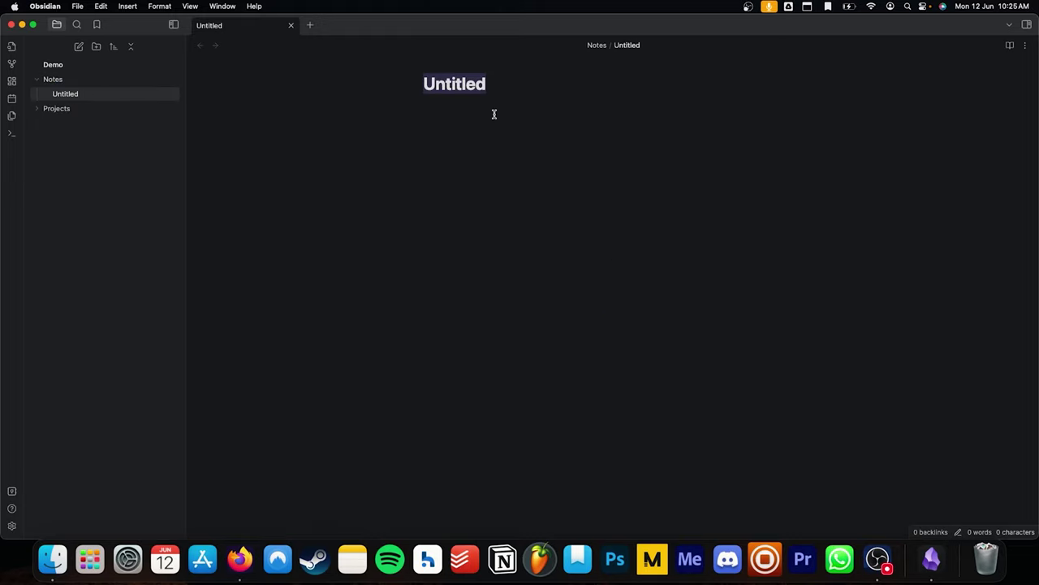
text(Demo for Tutorial)
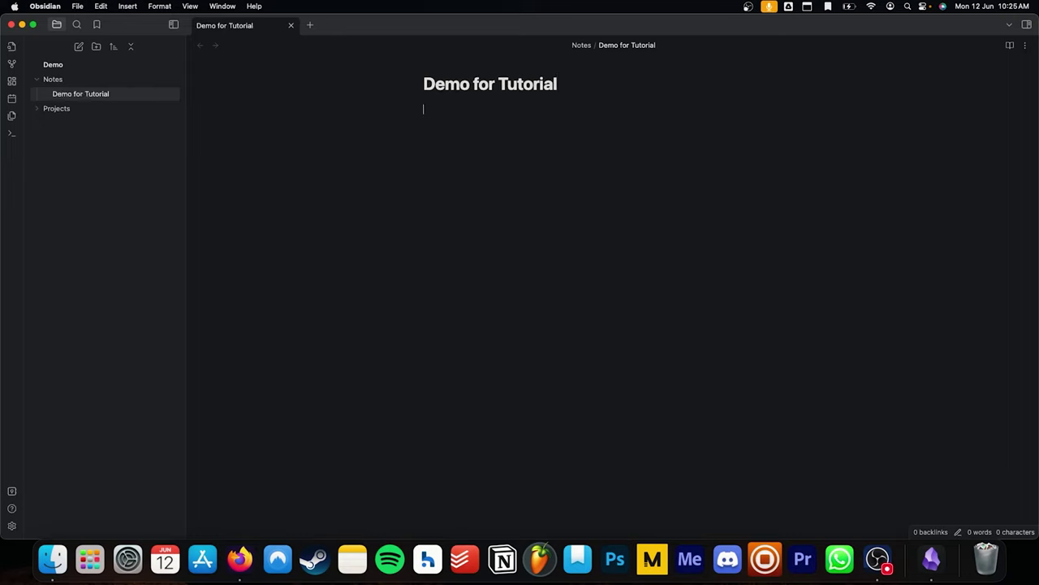
text(hdfoaeuisfghioswekgjm)
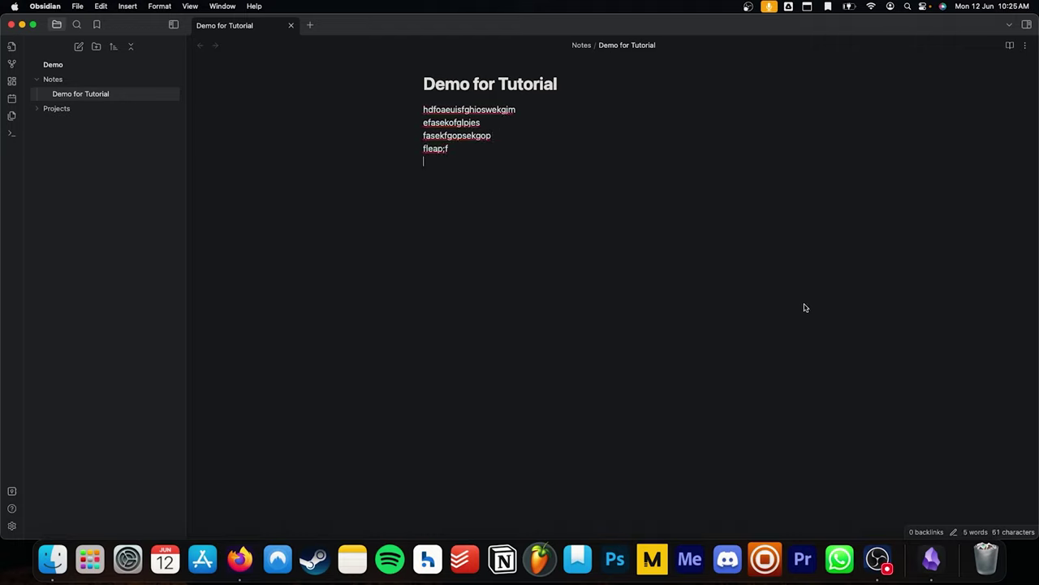
drag(806, 307, 420, 116)
key(BackSpace)
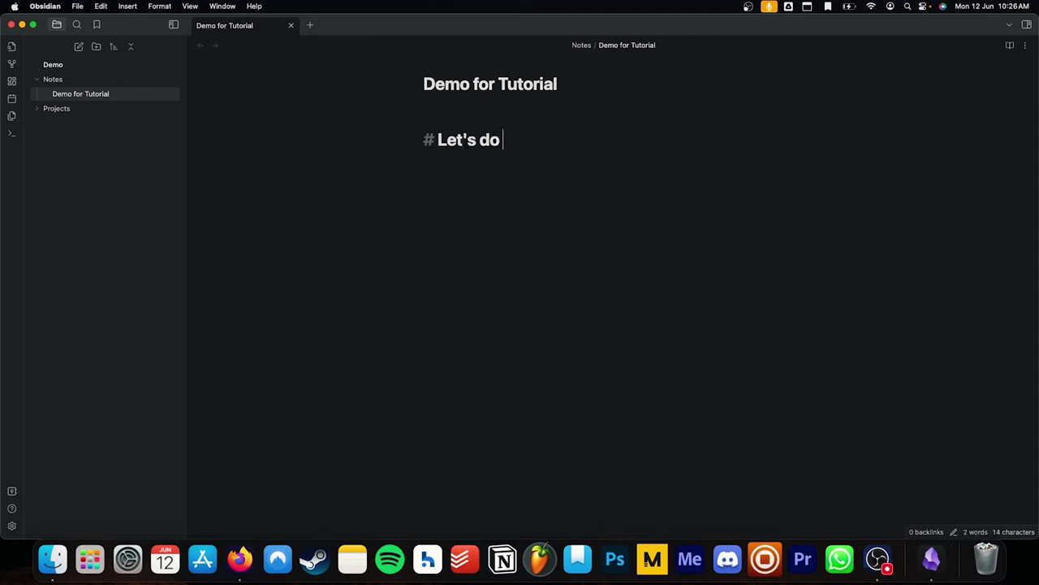
Write the headings "Let's do it", "Okay?" and "That's cool" at Markdown levels one, two and three
key(Return)
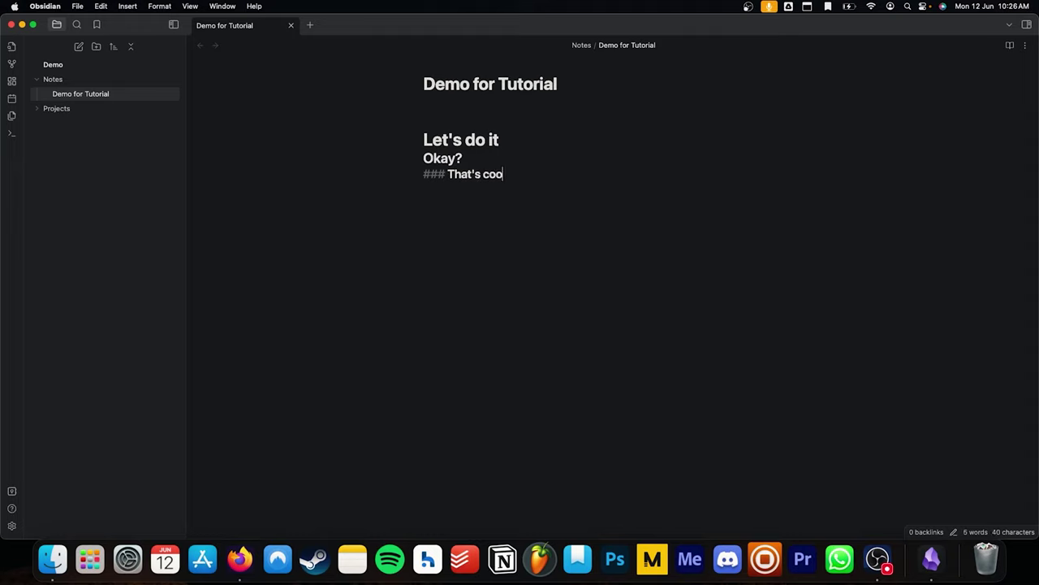
text(l)
key(Return)
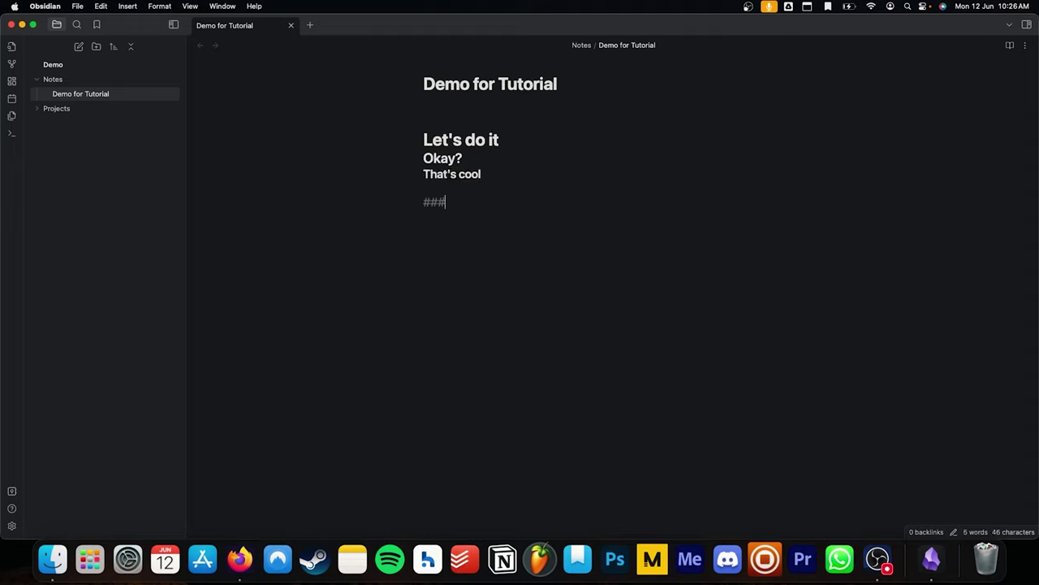
text(gpo)
key(Return)
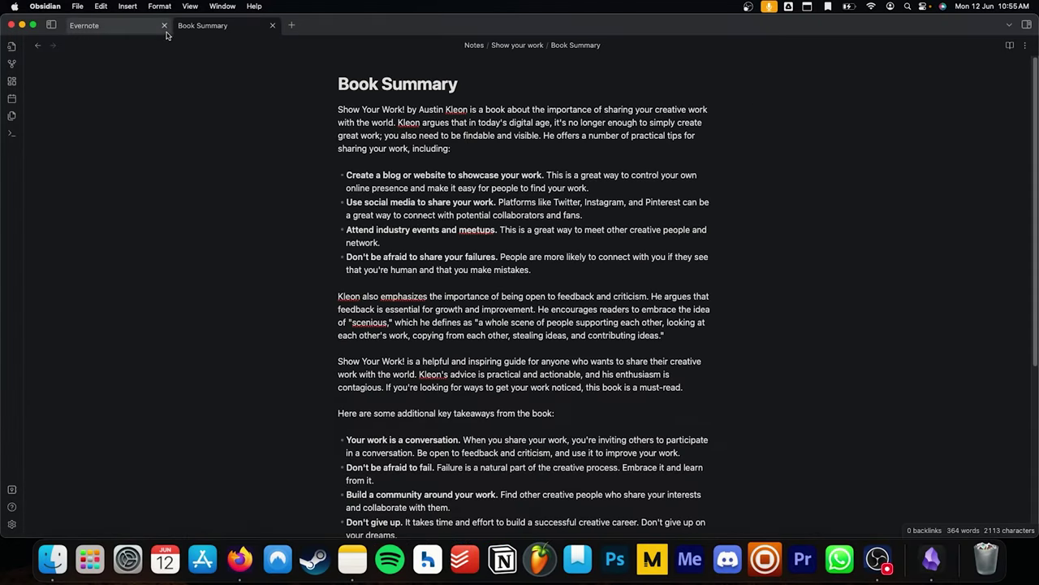
Close the Evernote note and read through the Book Summary note
click(164, 25)
scroll(522, 433, down, 4)
scroll(522, 433, up, 4)
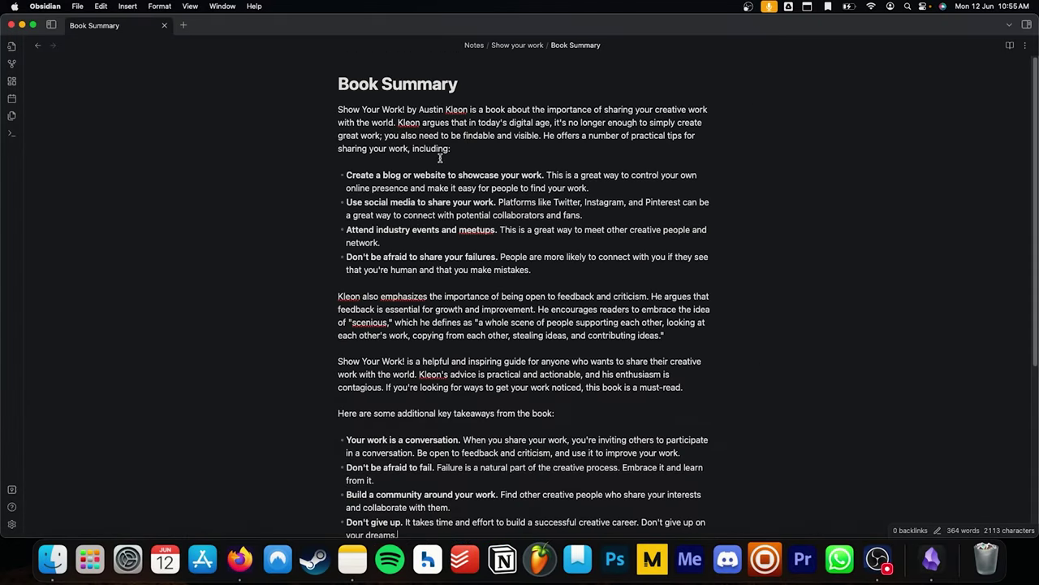
scroll(522, 433, down, 4)
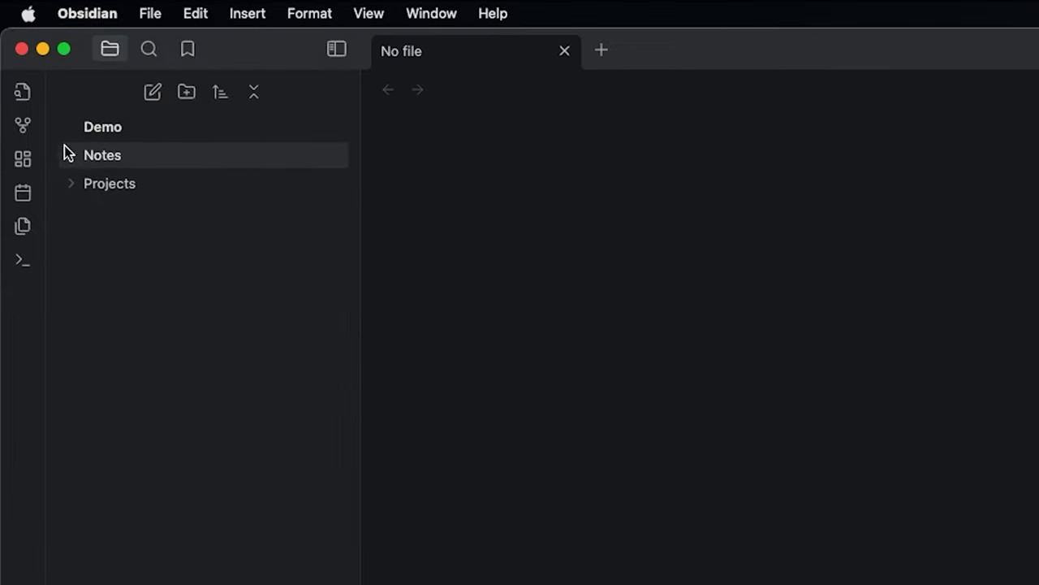
Create a folder named YouTube Uploads, move it into the Projects folder and expand Projects
click(104, 155)
click(187, 92)
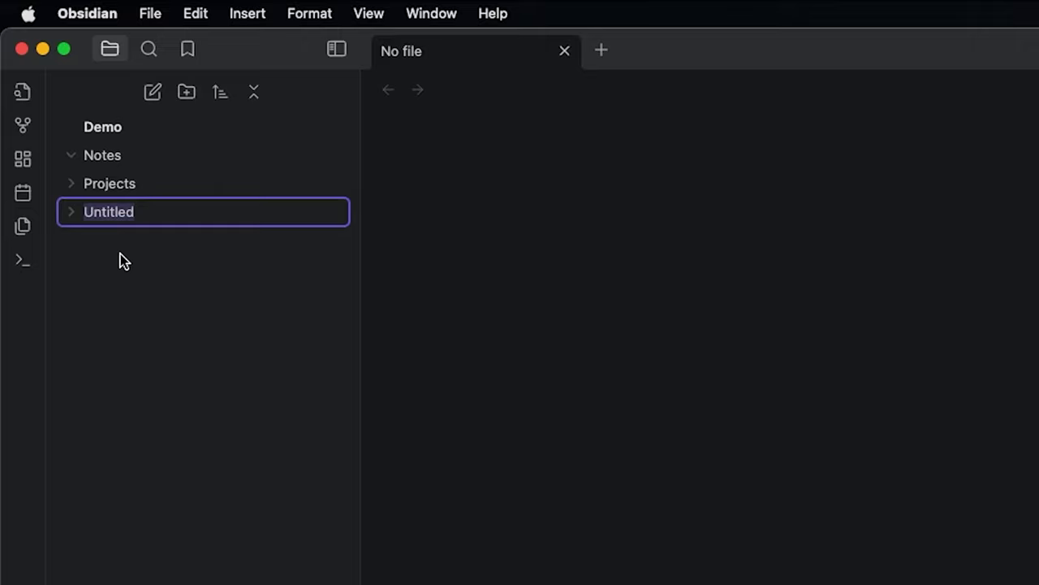
text(YouTube)
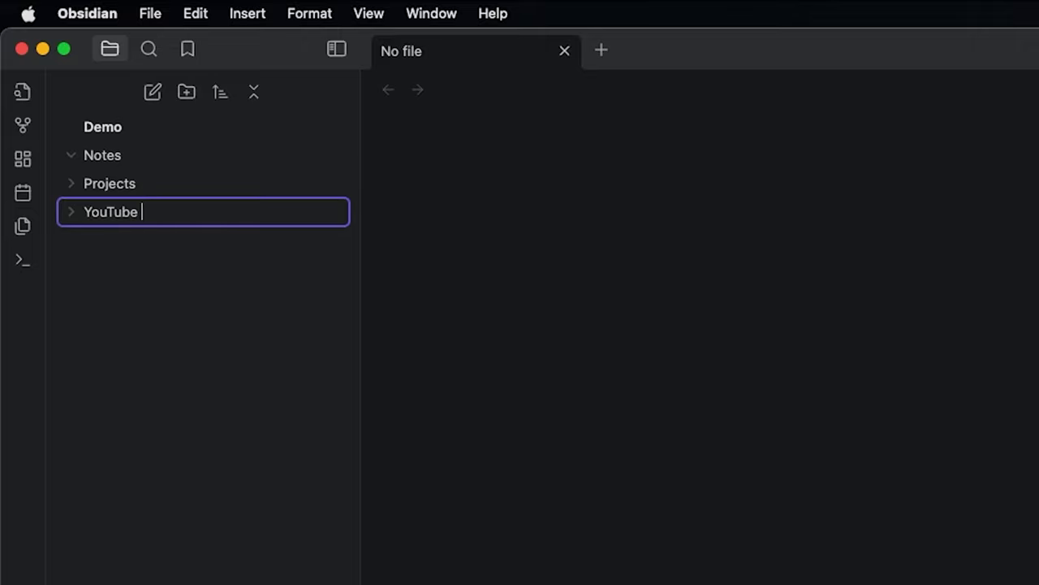
text(oads)
key(Return)
drag(162, 213, 140, 189)
click(70, 184)
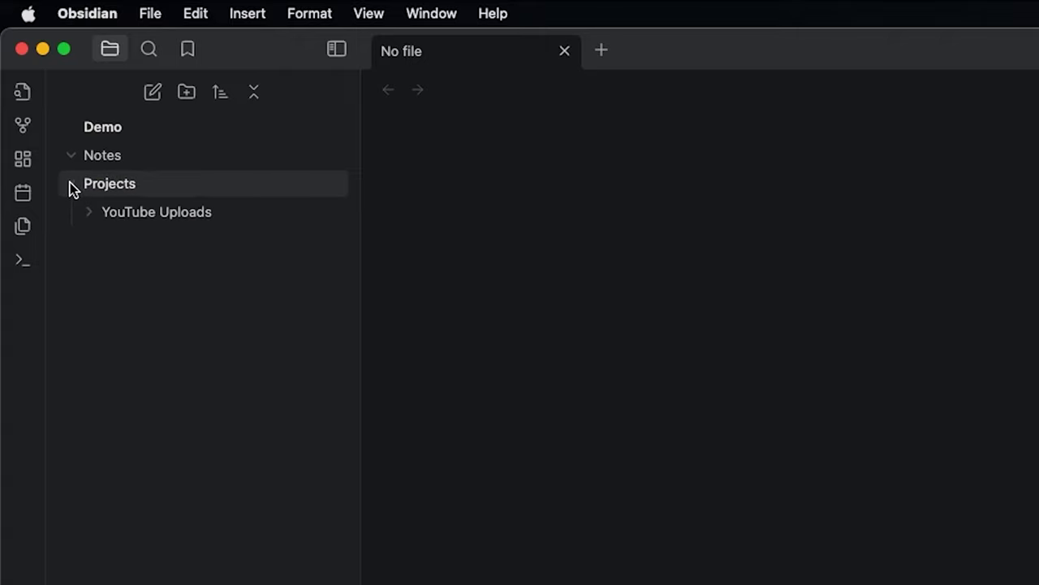
Create a folder named Content Ideas, nest it inside YouTube Uploads and expand that folder
click(186, 93)
text(Content Ideas)
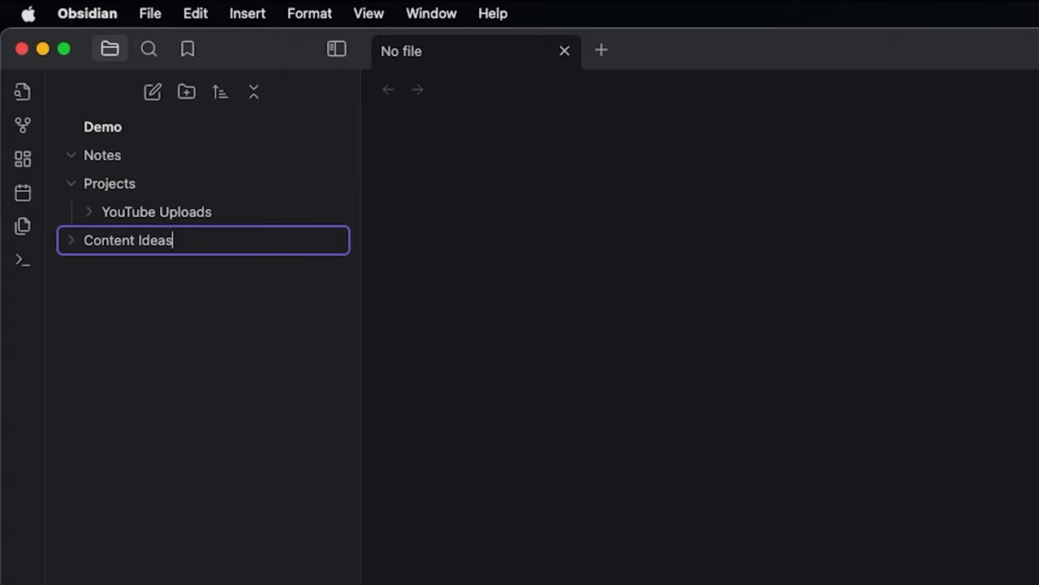
key(Return)
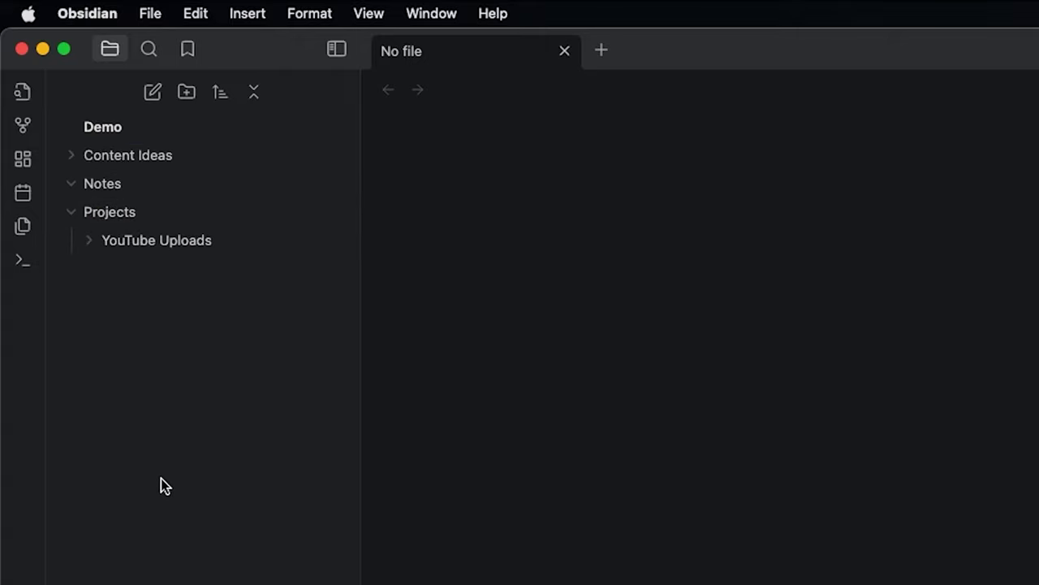
drag(128, 155, 161, 242)
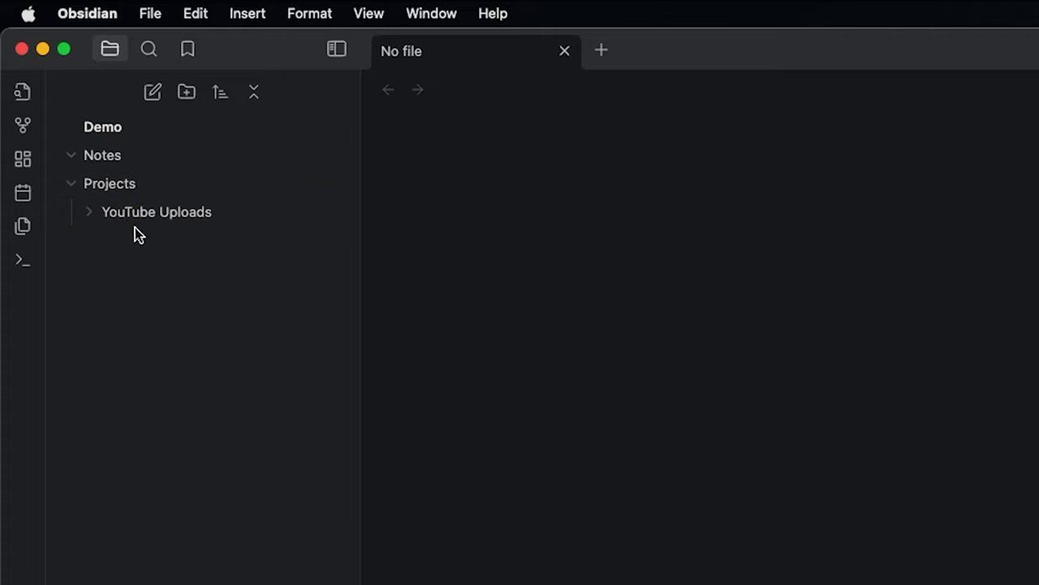
click(93, 215)
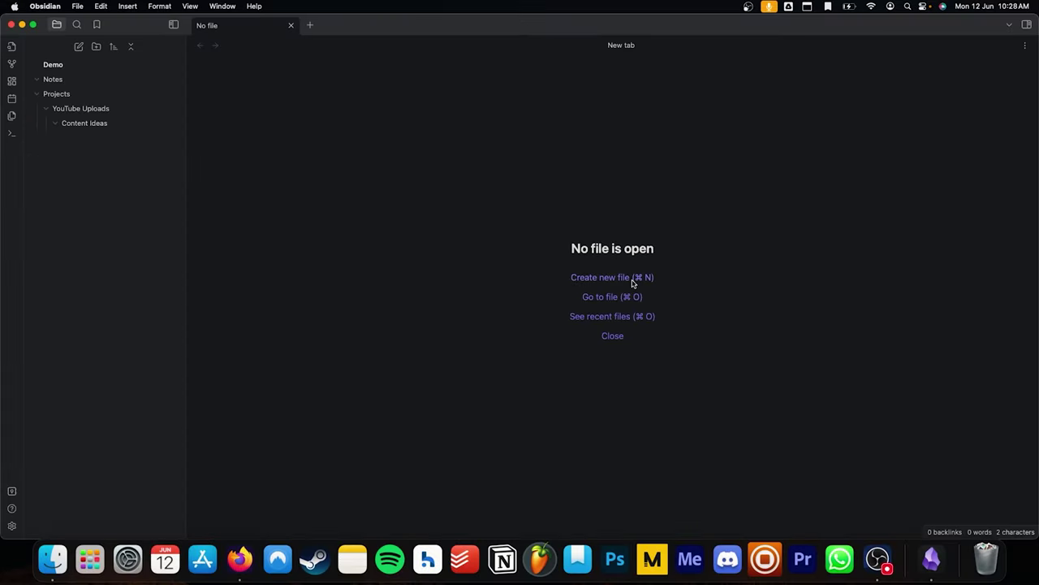
Create a note titled Obsidian Tutorial containing "In this one we will be taking a look at Obsidian."
click(633, 280)
text(Obsidian Tutorial)
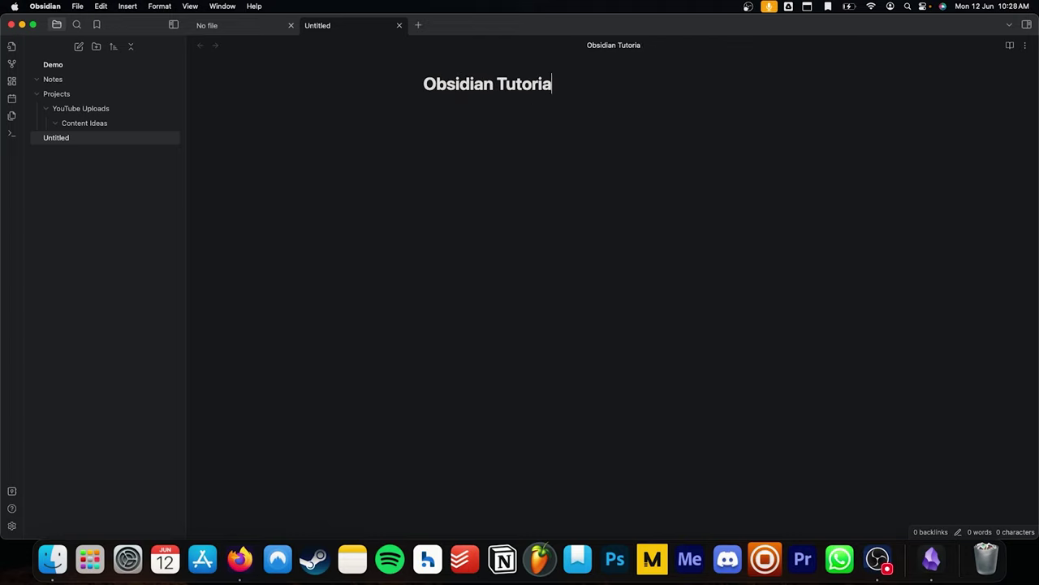
key(Return)
text(In this one we will be taking a look at Obsidia)
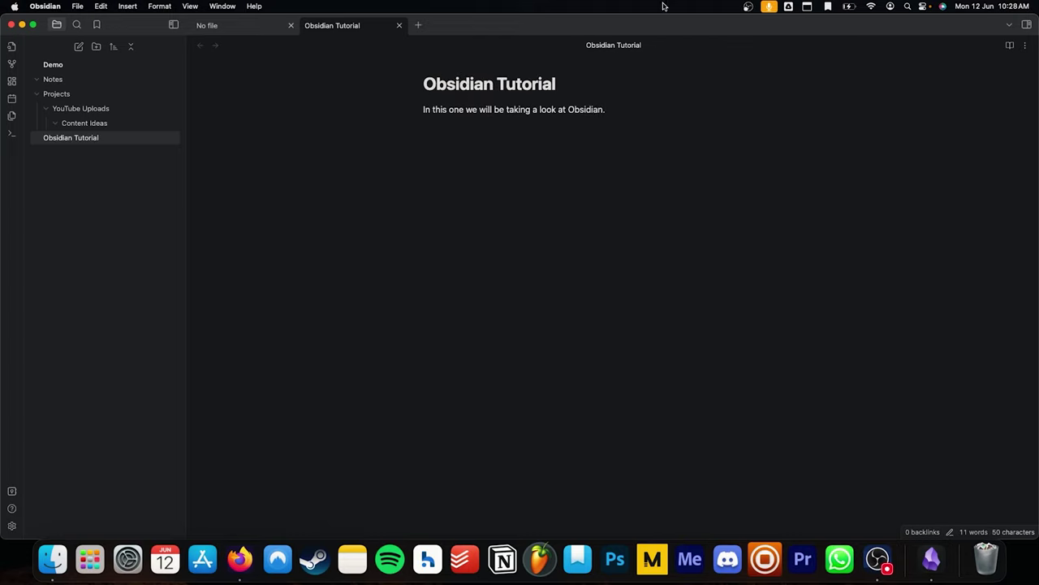
text(n.)
Remove the sentence's final period and turn its last word into the internal link [[Obsidian]]
key(BackSpace)
key(BackSpace)
key(alt+Left)
text([[)
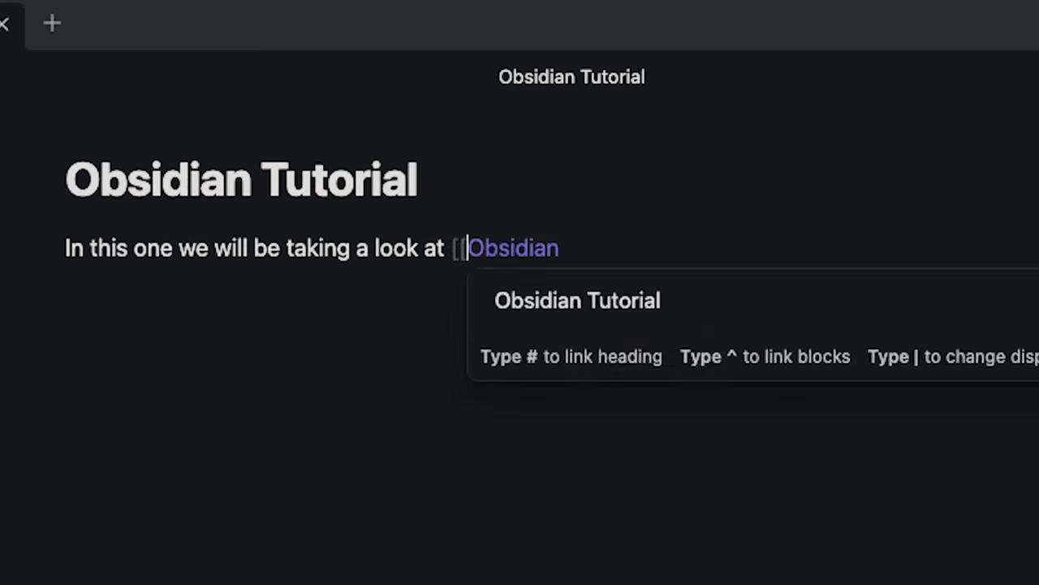
key(alt+Right)
text(]])
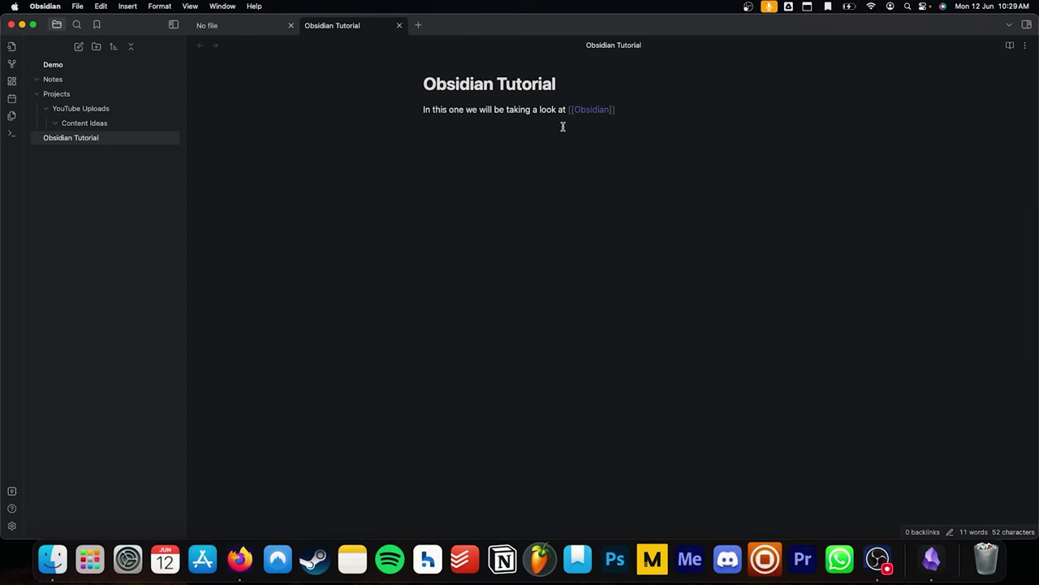
Move the Obsidian Tutorial note into the Content Ideas folder and collapse that folder
drag(86, 149, 71, 124)
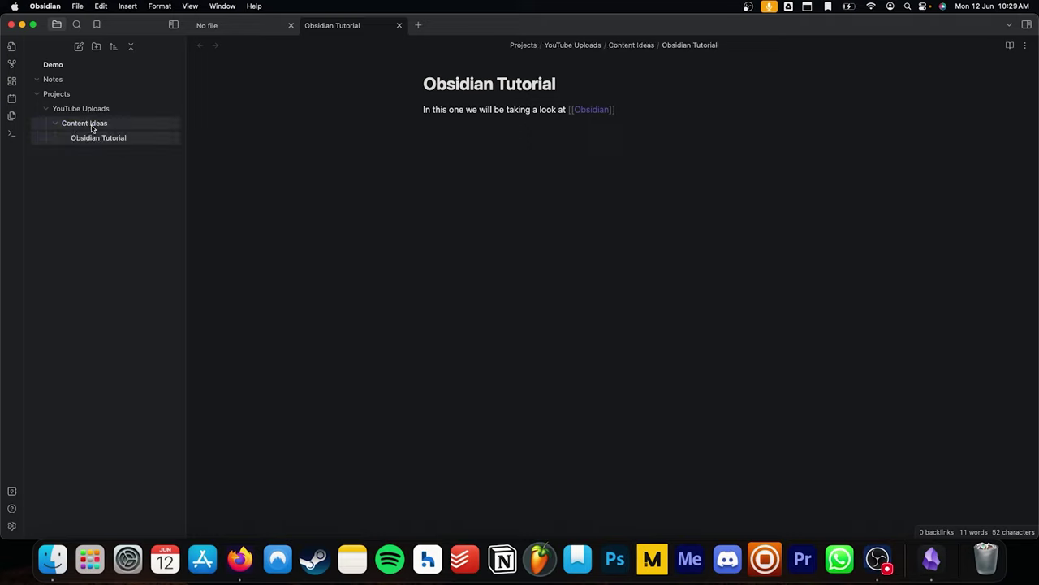
click(41, 94)
click(40, 94)
click(56, 122)
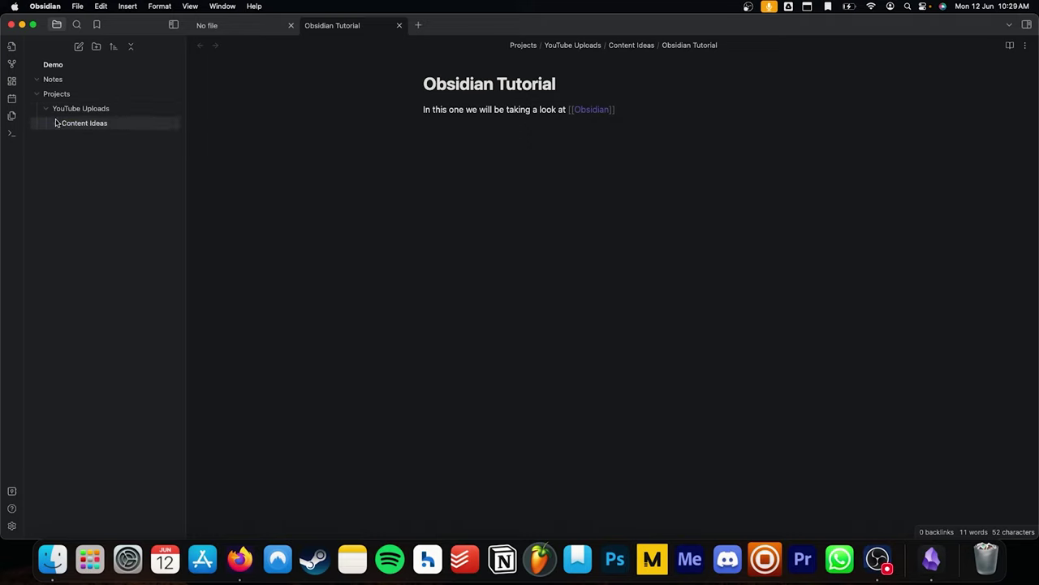
Create the Obsidian note by following its link in the Obsidian Tutorial note, leaving the Content Ideas folder collapsed
click(56, 123)
click(132, 144)
click(584, 109)
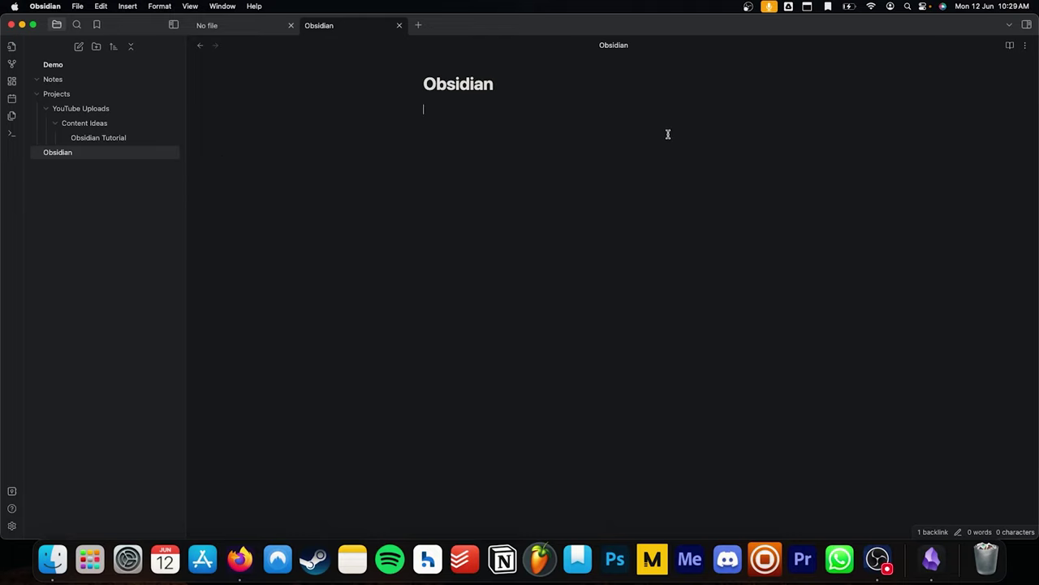
click(65, 125)
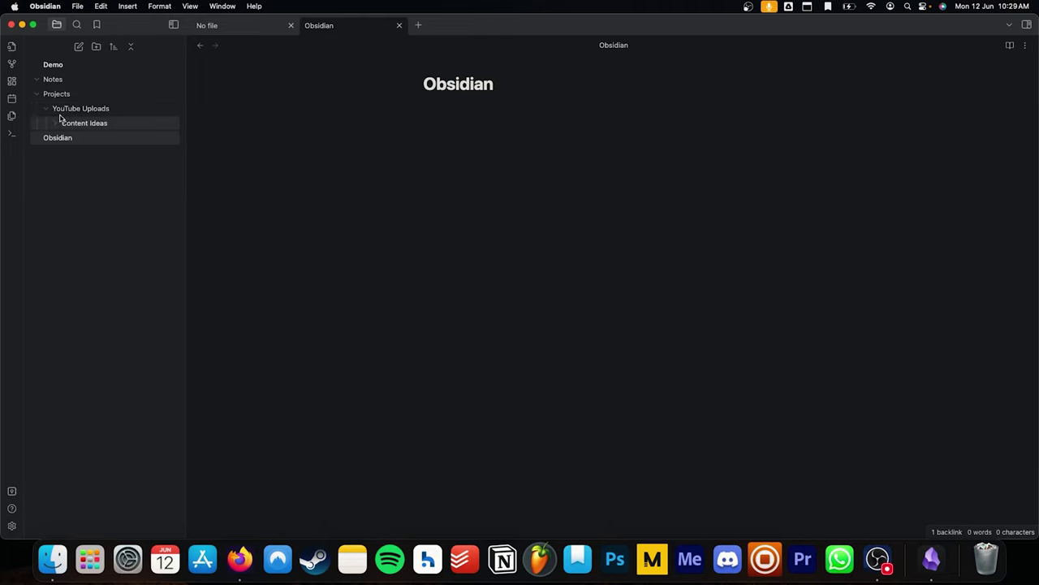
Create a folder named Script inside YouTube Uploads and move the Obsidian note into it
right_click(94, 108)
click(122, 123)
text(Script)
key(Return)
mouse_move(71, 154)
mouse_down()
mouse_move(77, 144)
mouse_move(59, 140)
mouse_up()
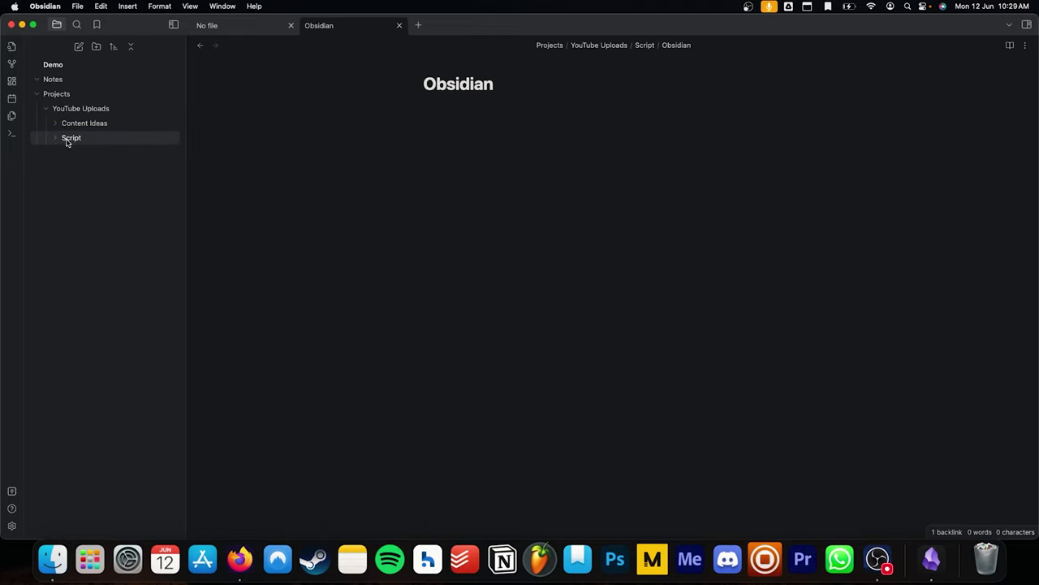
Write "Hello guys, let's take a look at Obsidian" in the Obsidian note and collapse the Script folder
click(91, 153)
text(Hello guys, let's take a look at Obsidian)
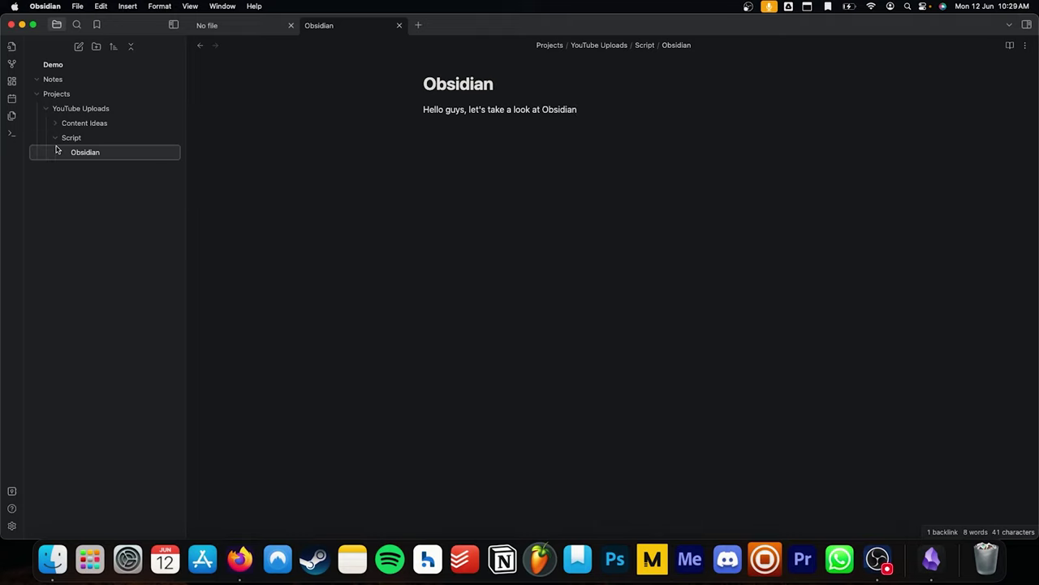
click(55, 138)
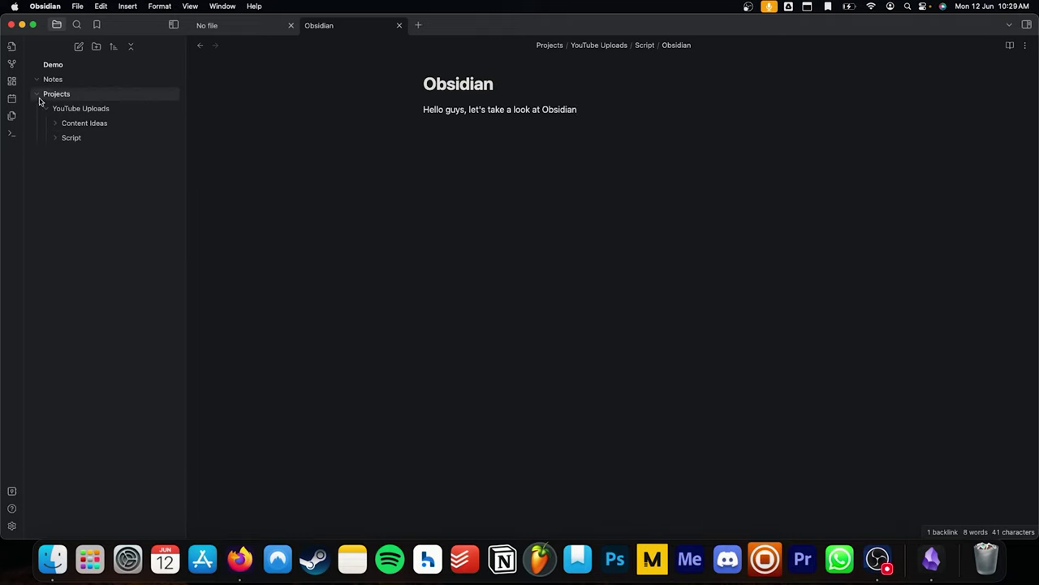
Follow the link from Obsidian Tutorial to the Obsidian note, display its backlinks and return through the linked mention
click(77, 123)
click(106, 138)
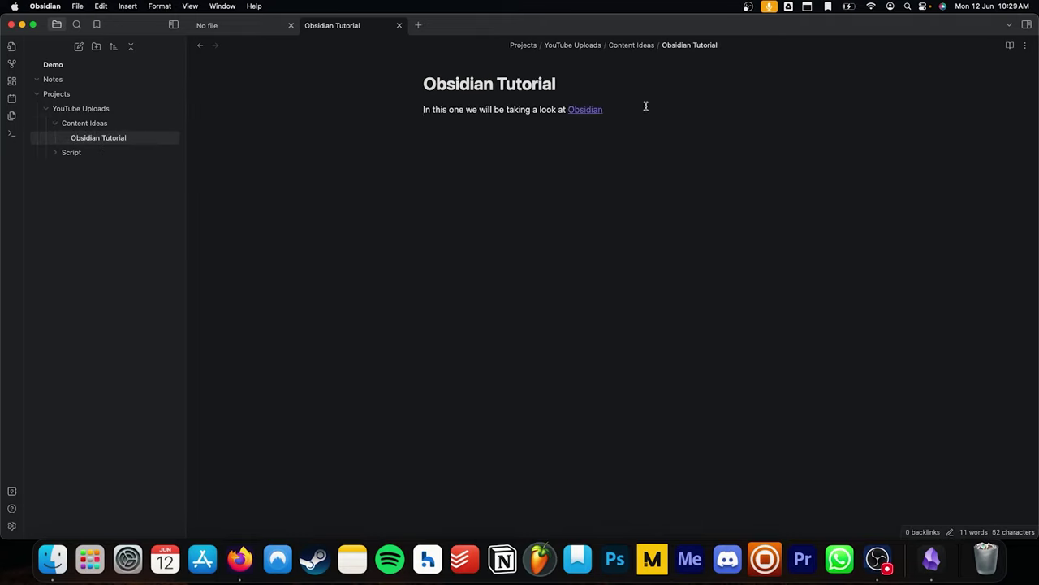
click(597, 110)
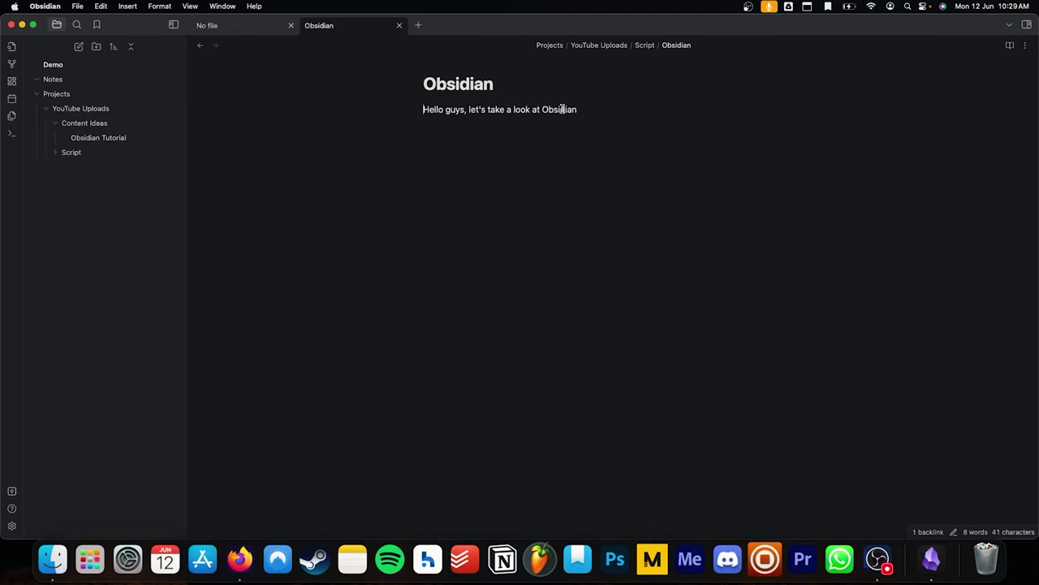
click(1027, 25)
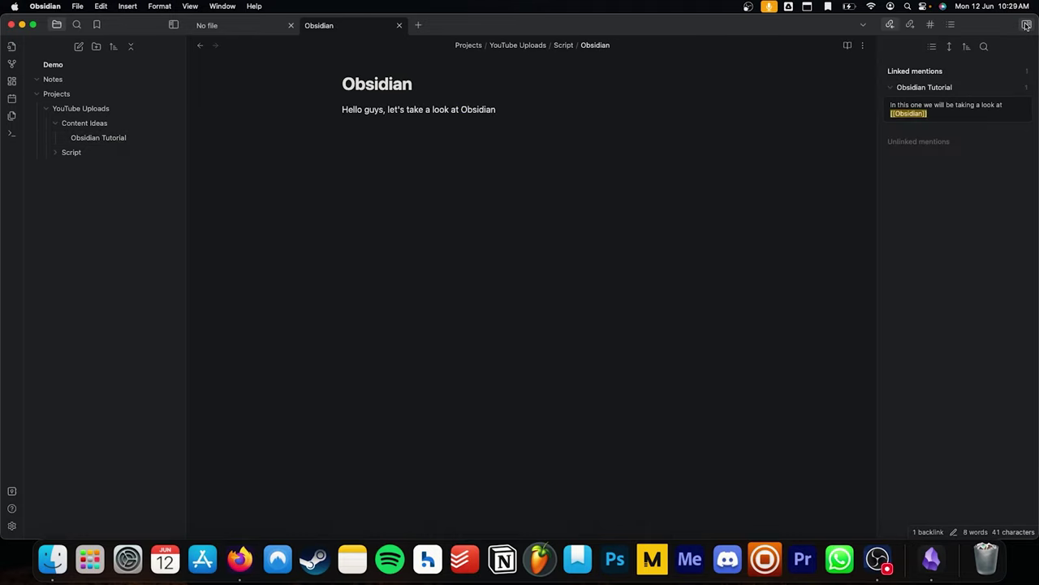
click(914, 115)
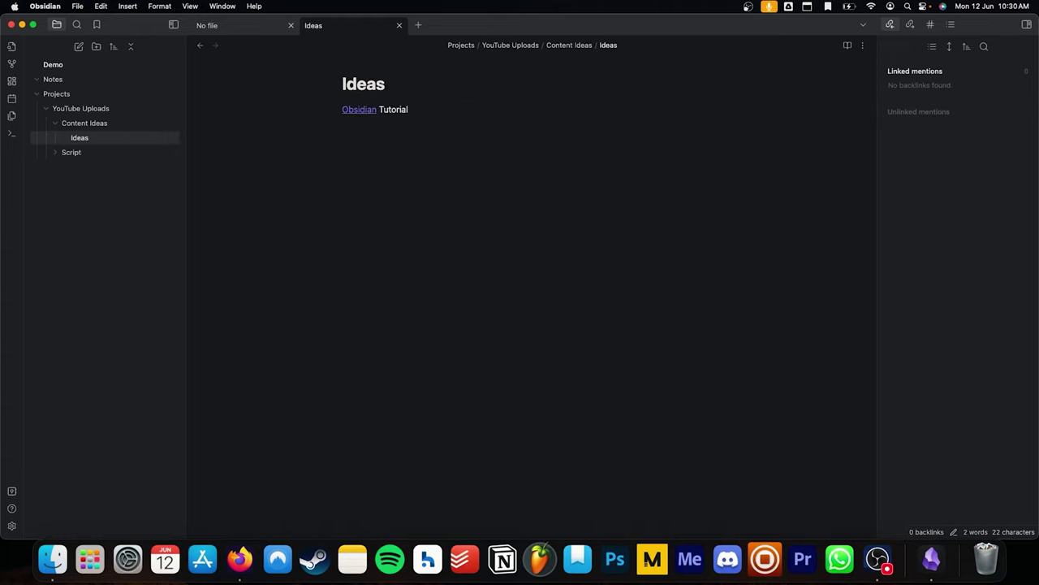
Add the lines "[[Notion]] Tutorial" and "[[Evernote]] Tutorial" below the Obsidian line in the Ideas note
text([[)
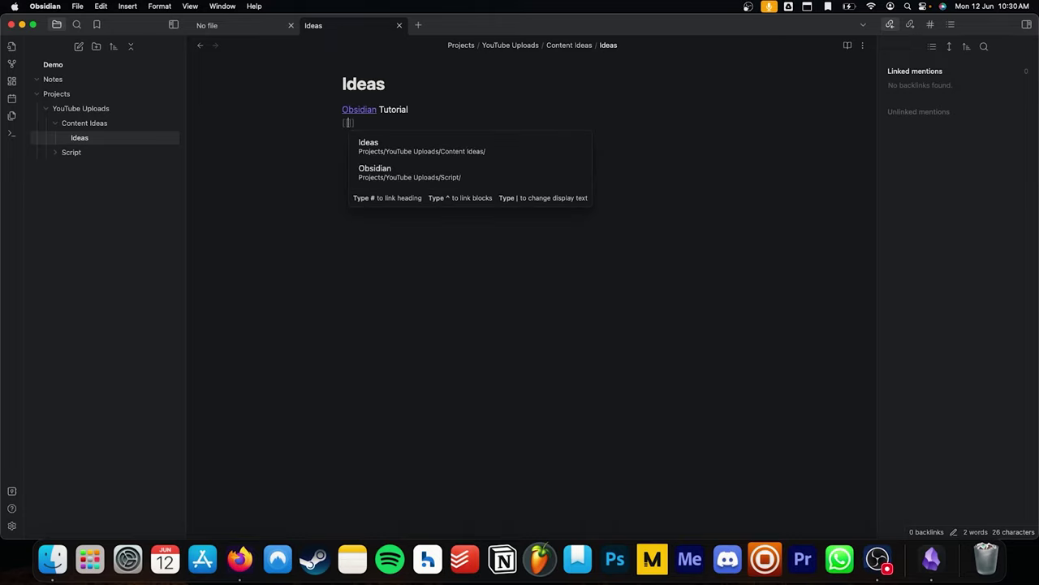
text(Notion)
key(Escape)
key(End)
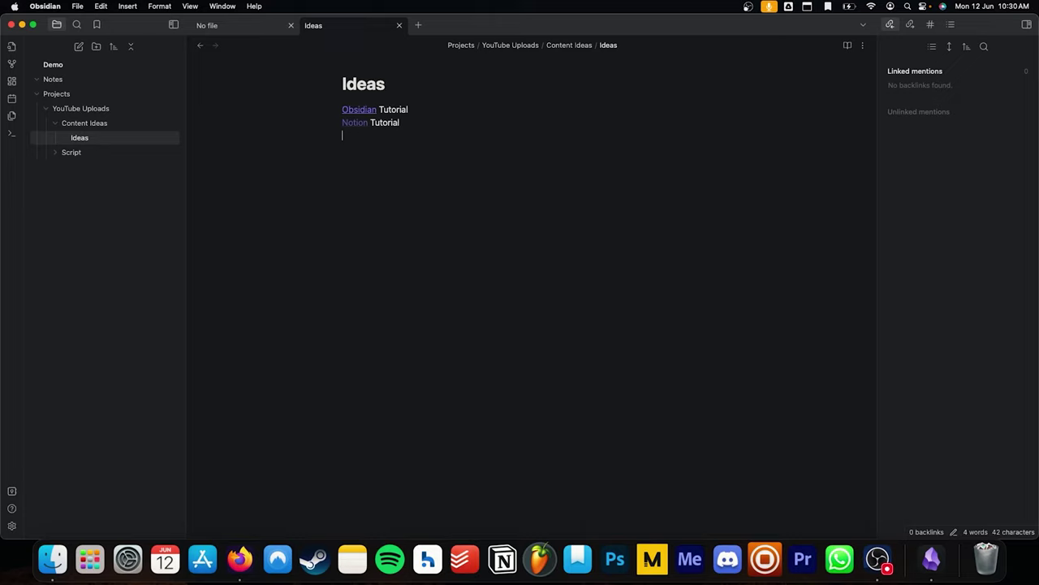
text(Tutorial)
key(Return)
text([[Ever)
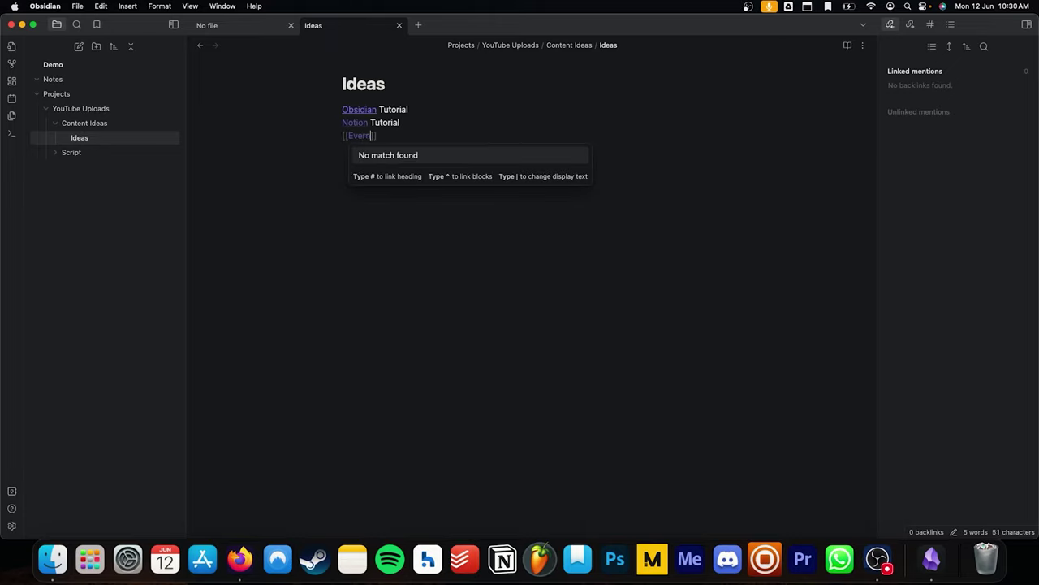
text(note)
key(Escape)
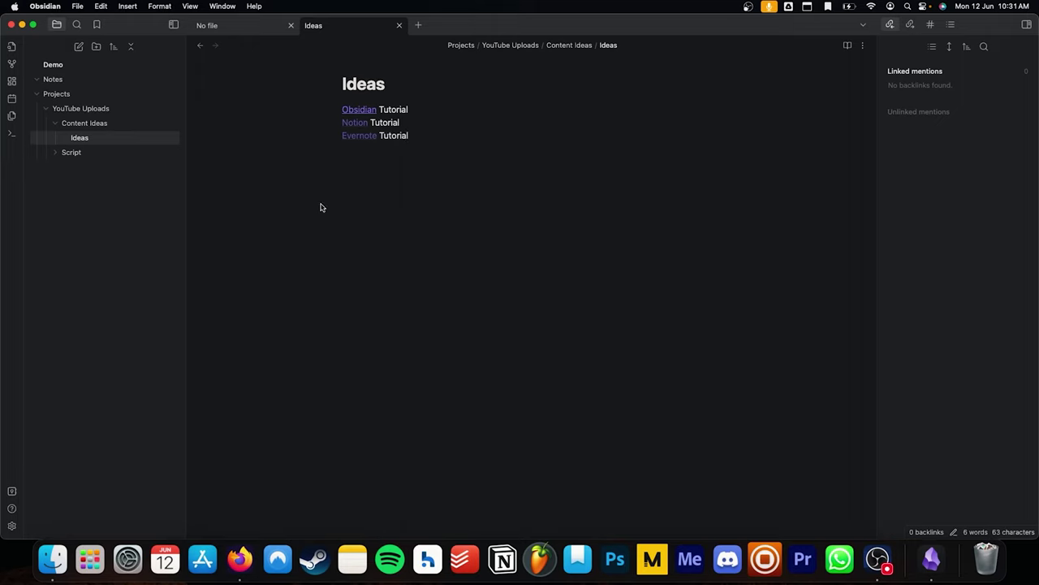
Create the Notion and Evernote notes from their links in Ideas and move both into the Script folder
click(351, 123)
click(80, 137)
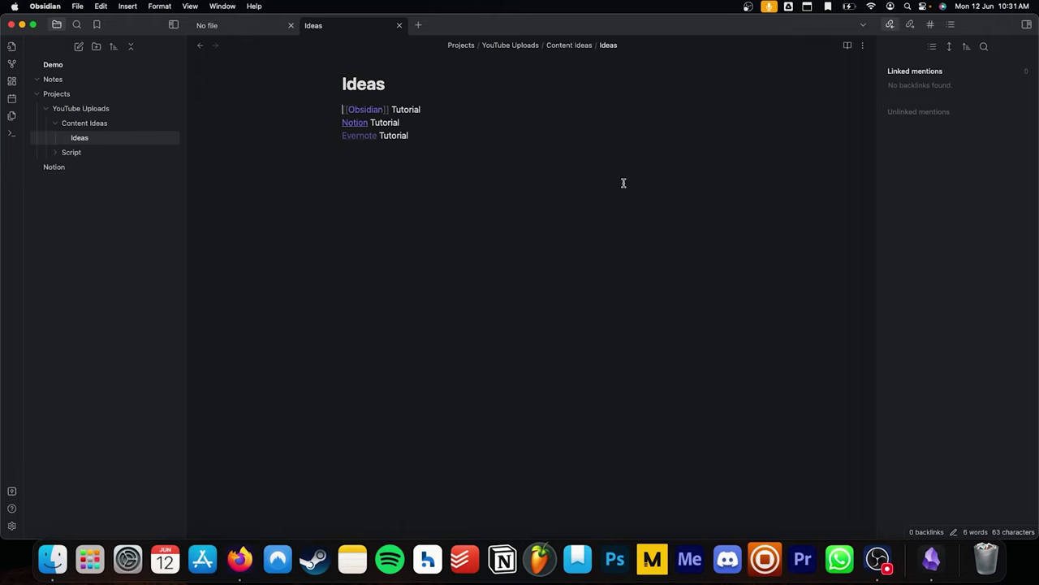
click(370, 136)
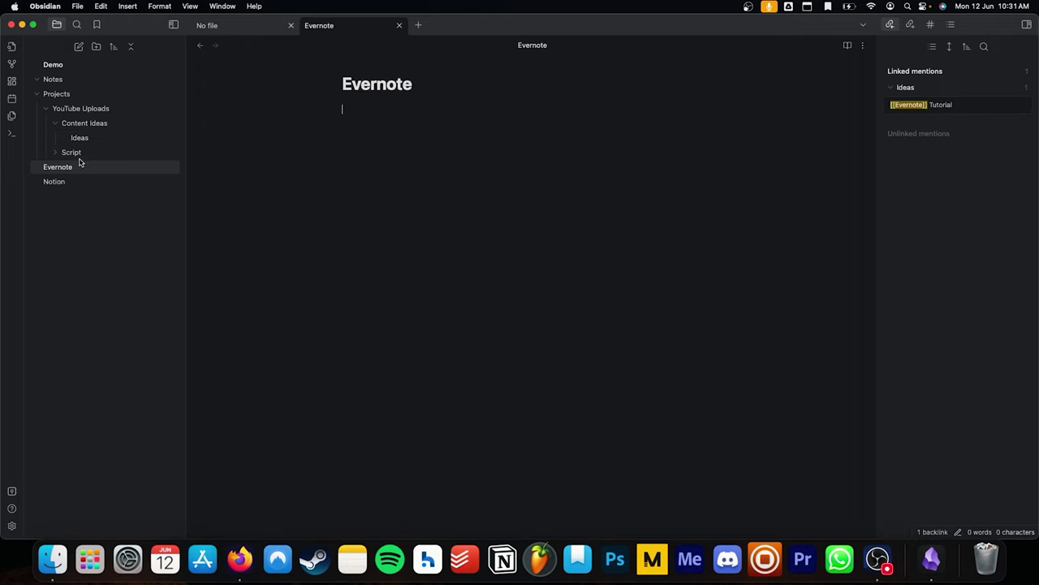
click(54, 153)
drag(57, 173, 76, 155)
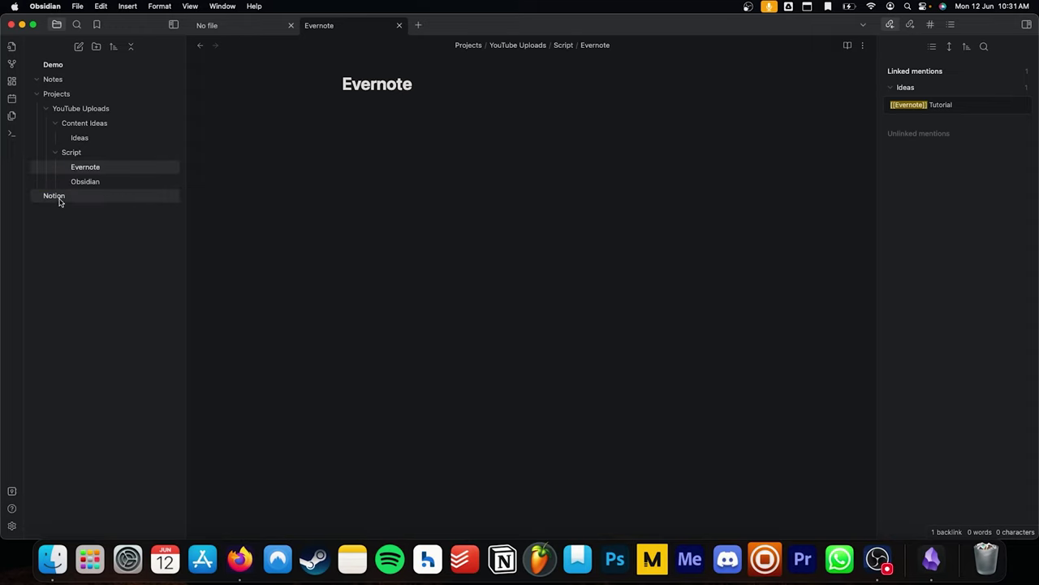
drag(58, 198, 91, 151)
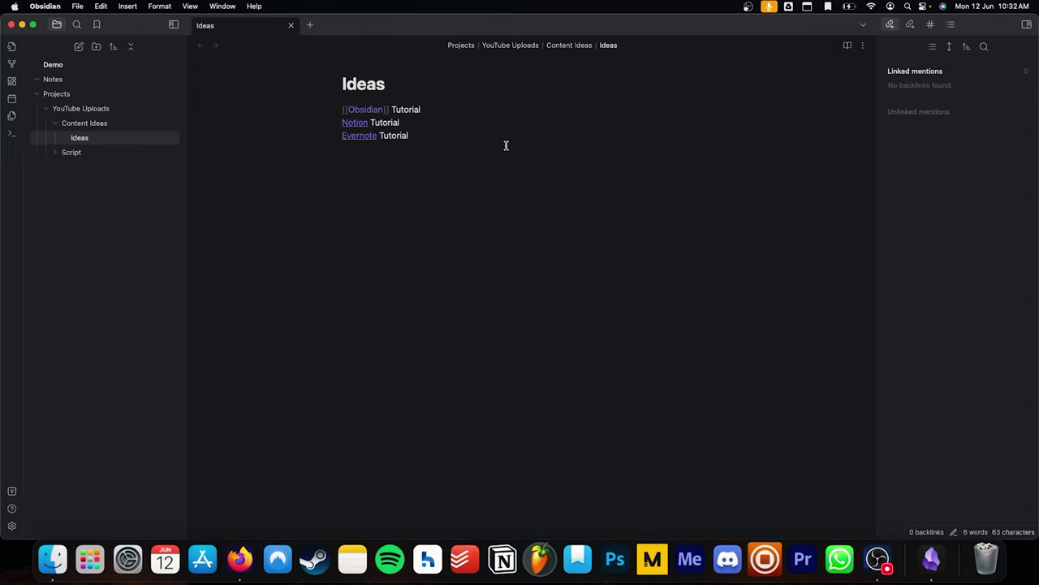
Follow the Evernote, Notion and Obsidian links from the Ideas note, returning each time through the linked mention
click(356, 138)
click(922, 104)
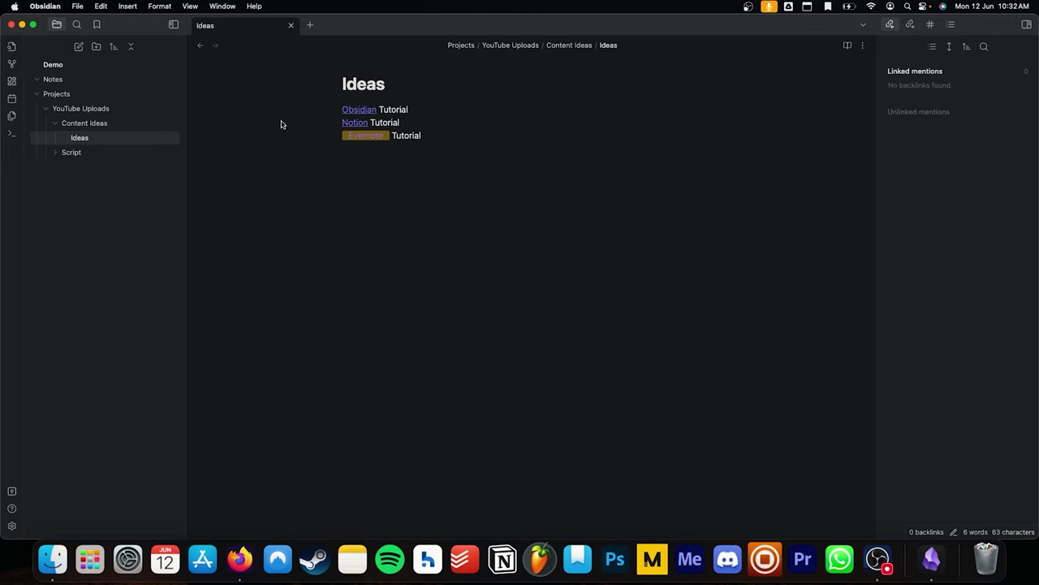
click(353, 124)
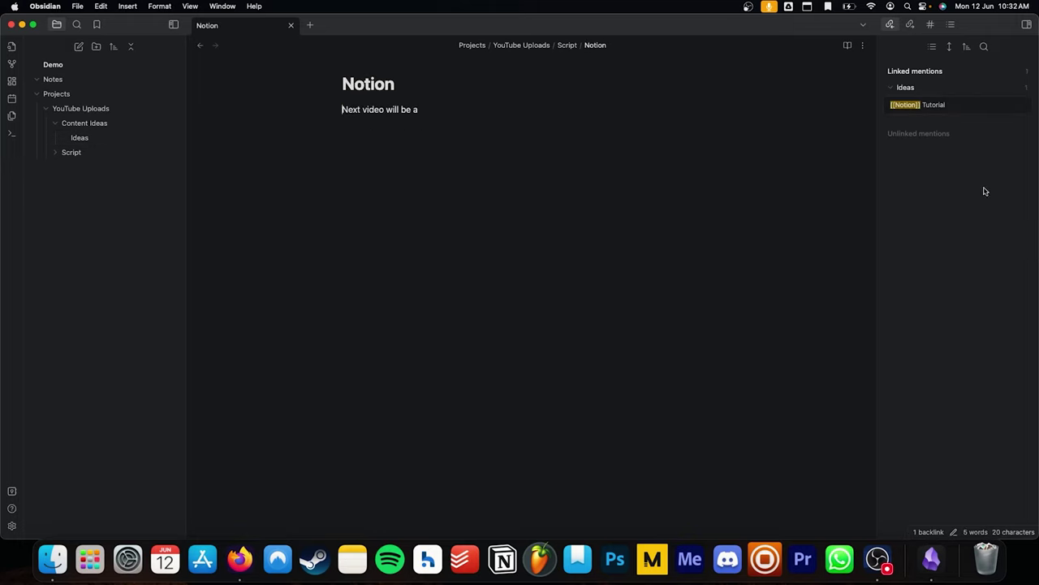
click(940, 106)
click(358, 113)
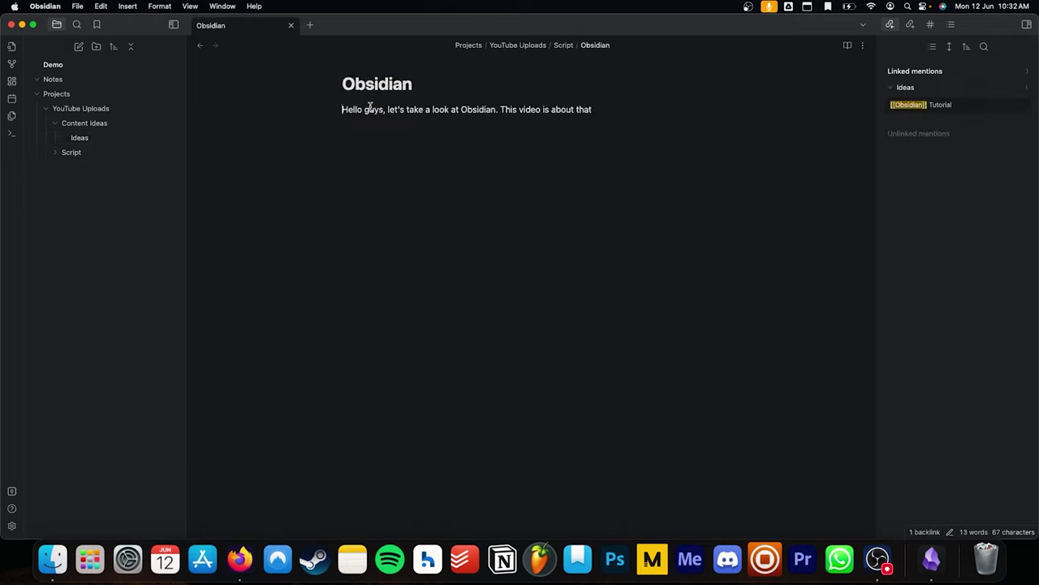
click(914, 106)
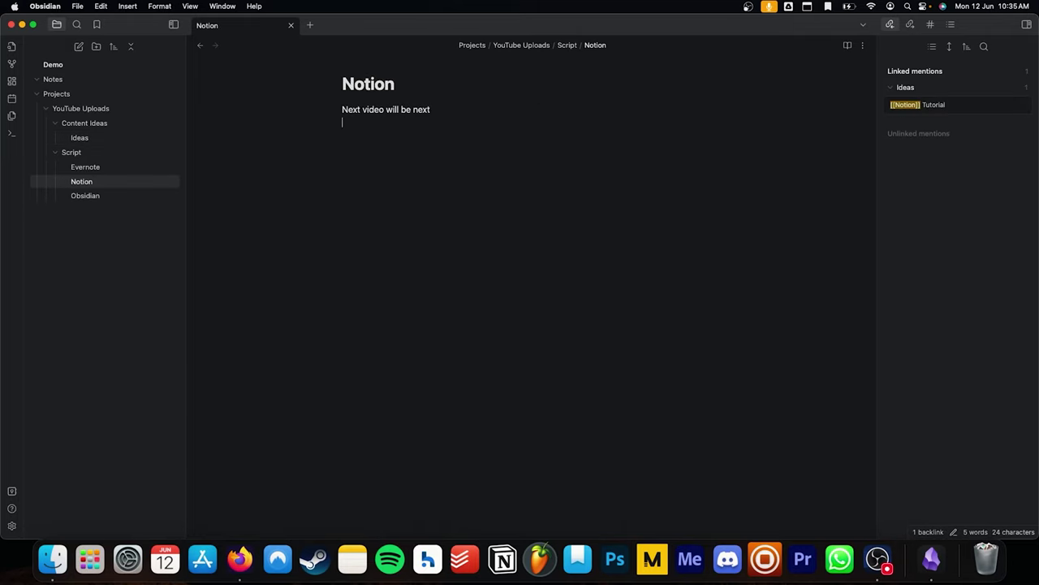
Examine the note connections in the graph view, open Ideas from its node and return to the graph
click(207, 134)
click(11, 64)
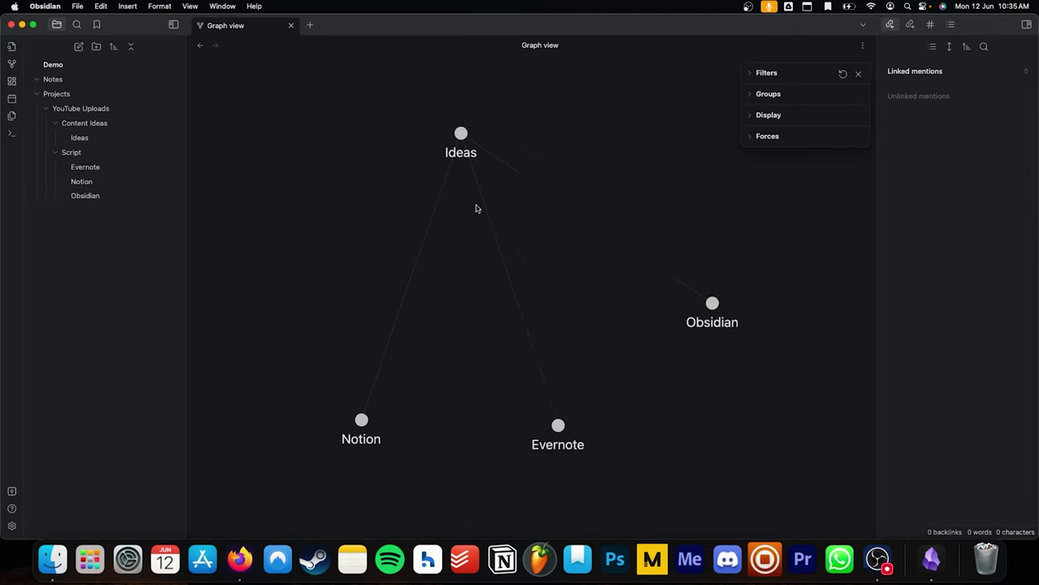
click(454, 140)
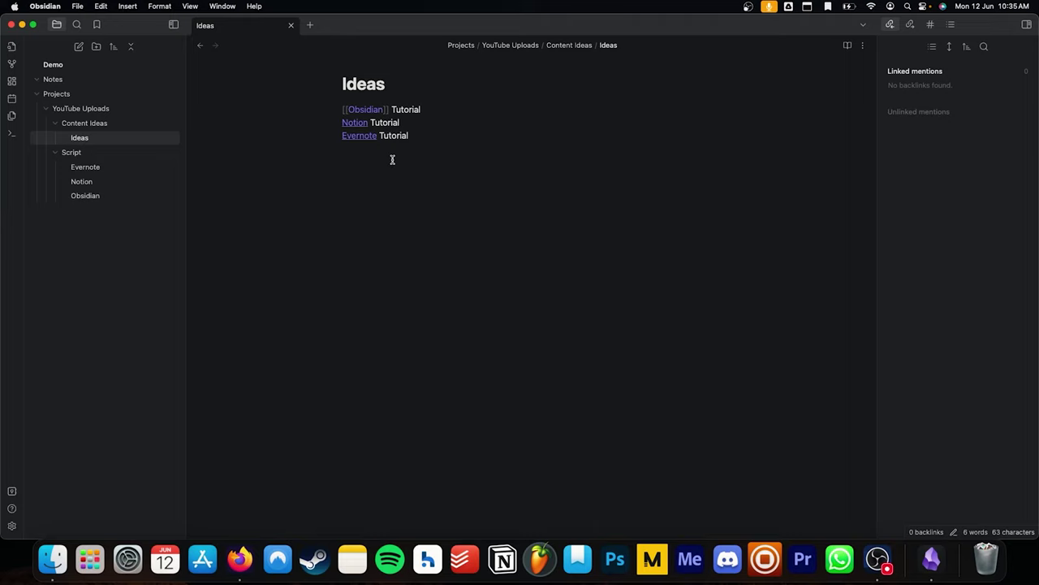
click(11, 63)
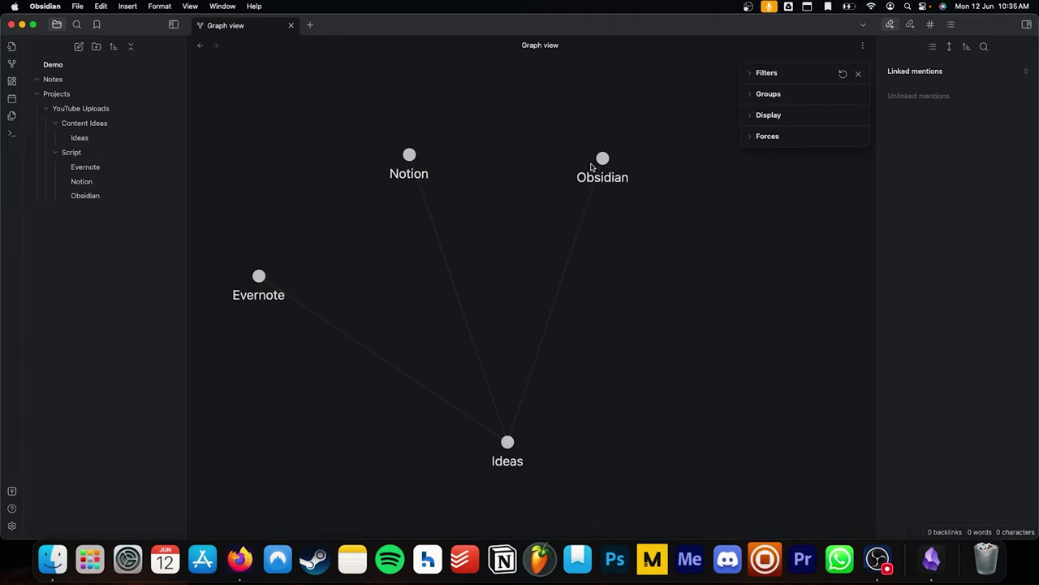
Open the Notion note from the graph and add the line "Previous video was about [[Obsidian]]"
click(410, 155)
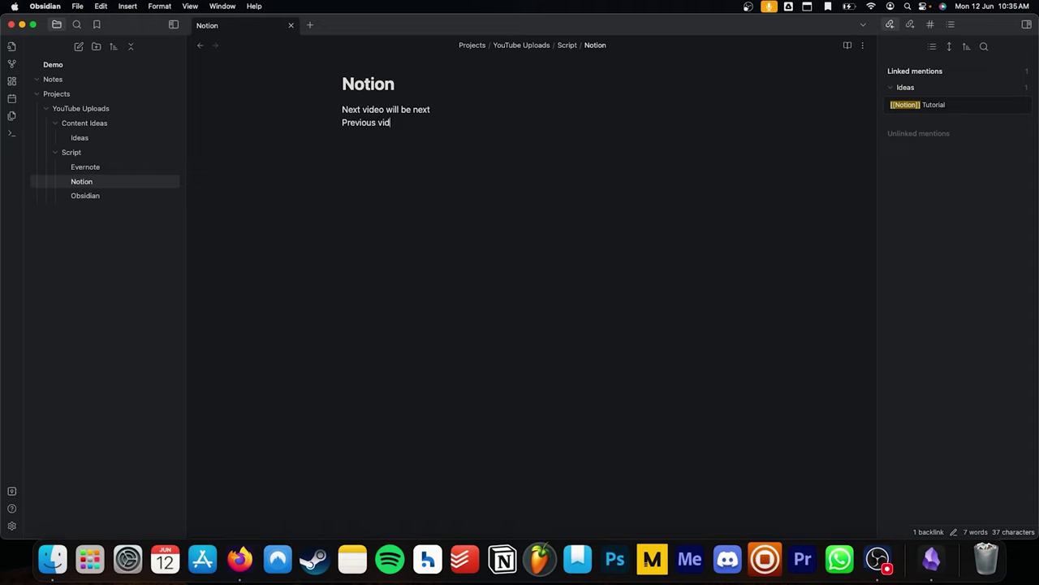
text([[)
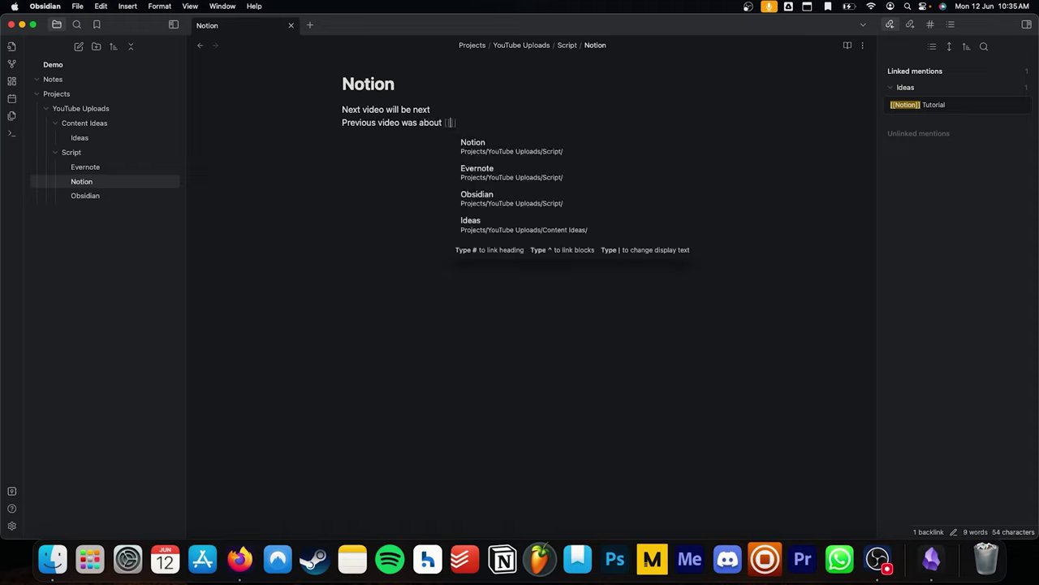
click(481, 199)
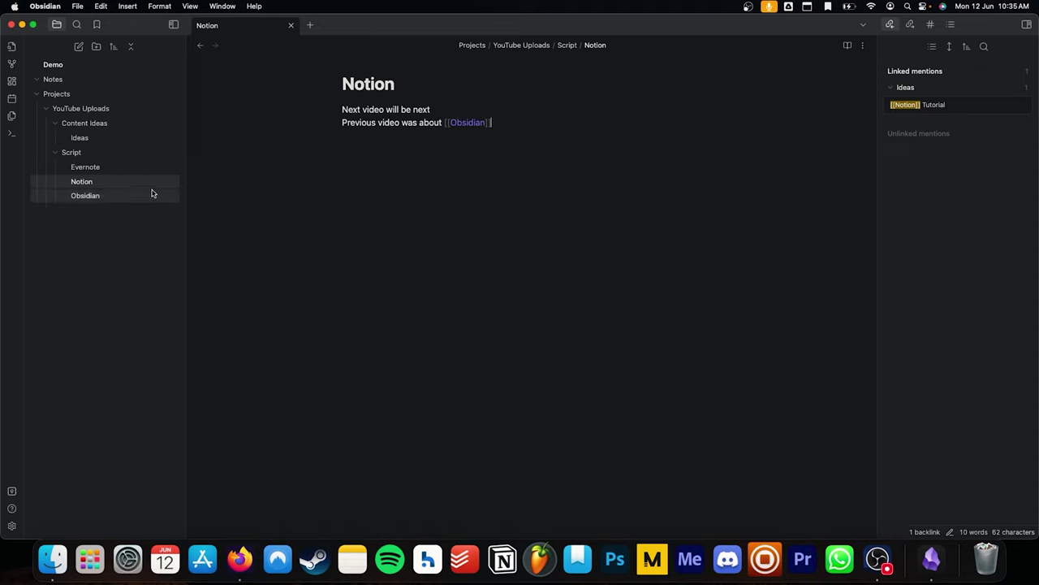
click(542, 169)
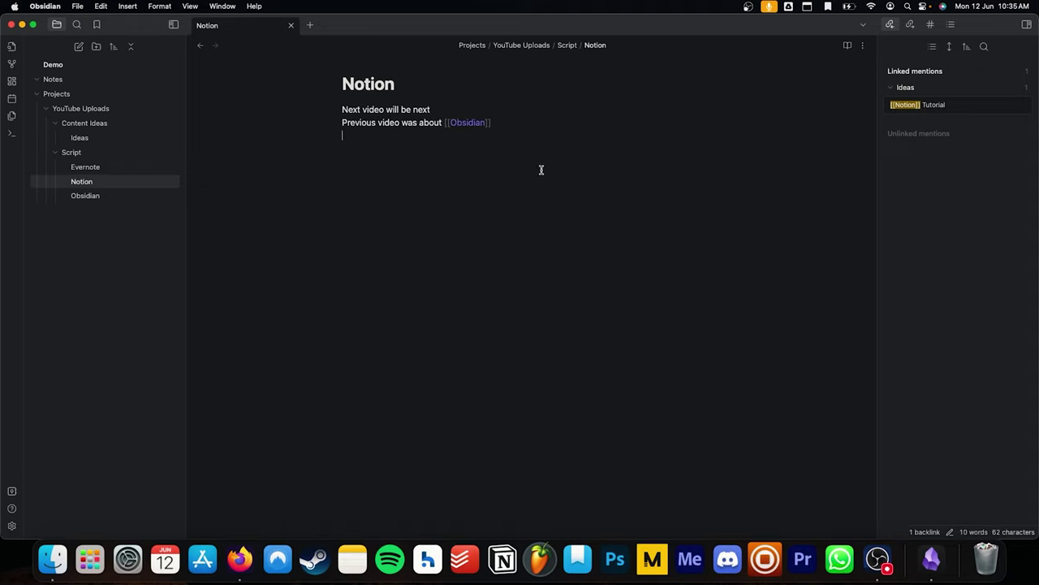
Check the link between Notion and Obsidian in the graph view and reposition the Obsidian node
click(12, 65)
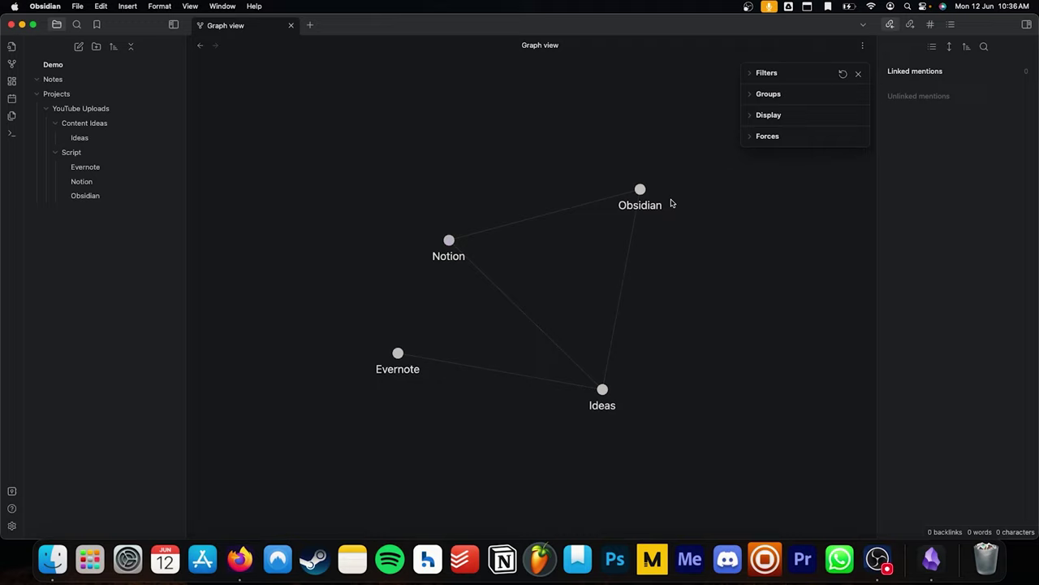
drag(644, 200, 566, 246)
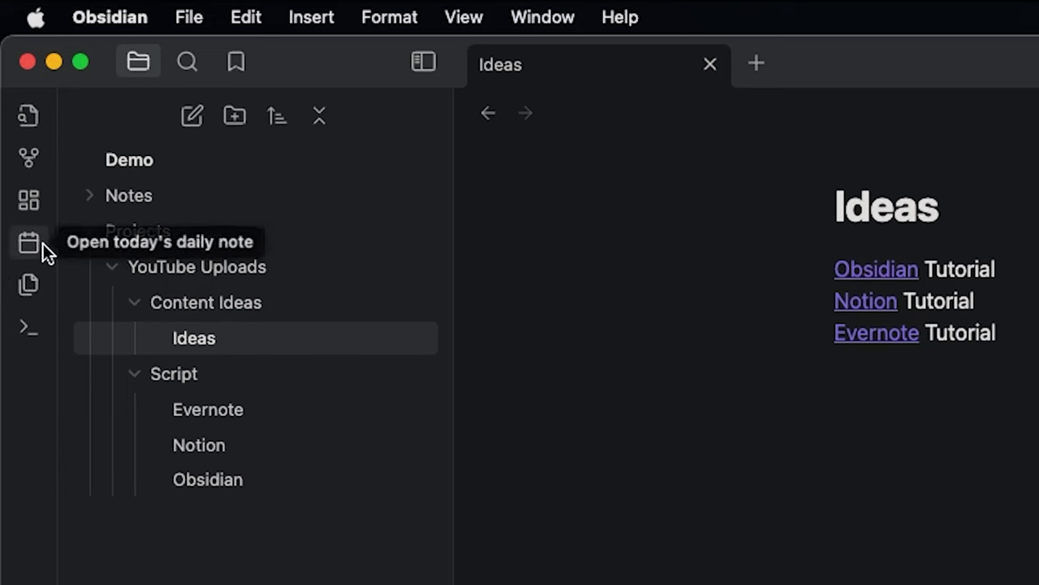
Open today's daily note and fill it with random placeholder text
click(43, 244)
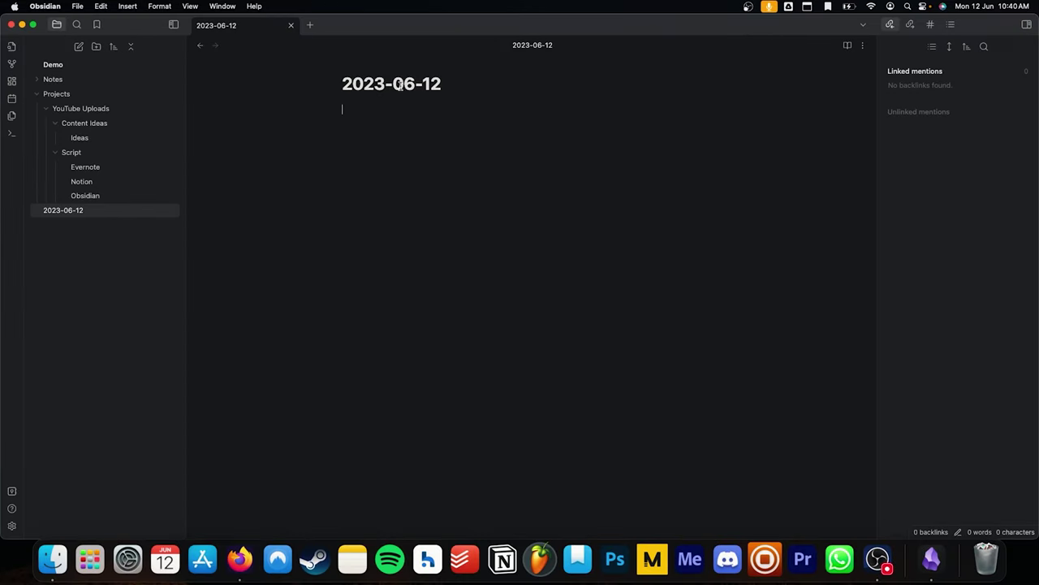
text(drtwfyegdiuhasrghjsdriog ierogjuaerio[gj aweiaerig joawerjgioaweshigias ]sdf)
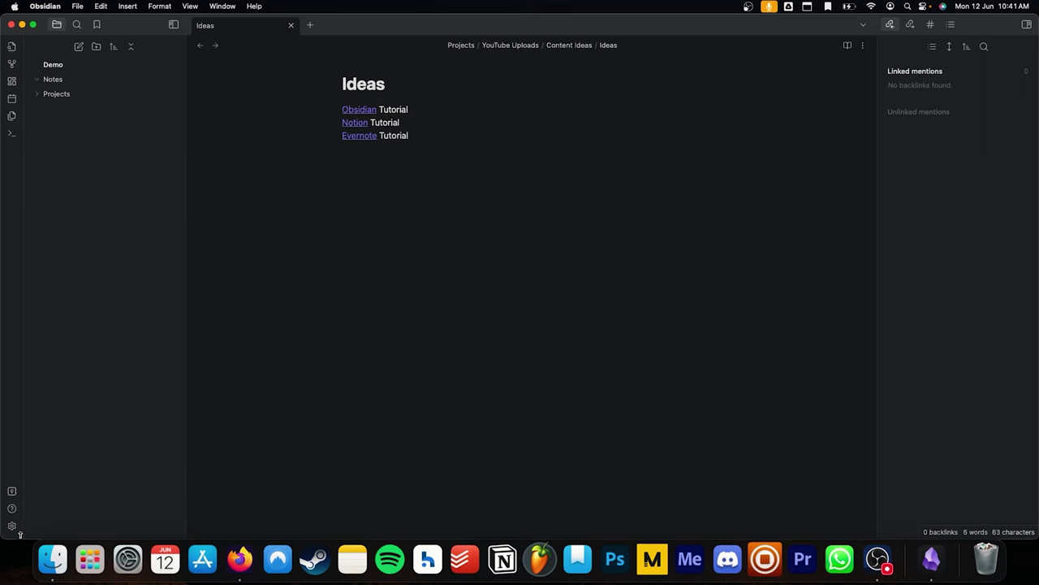
Turn on community plugins in the settings and open the community plugin catalogue for browsing
click(15, 527)
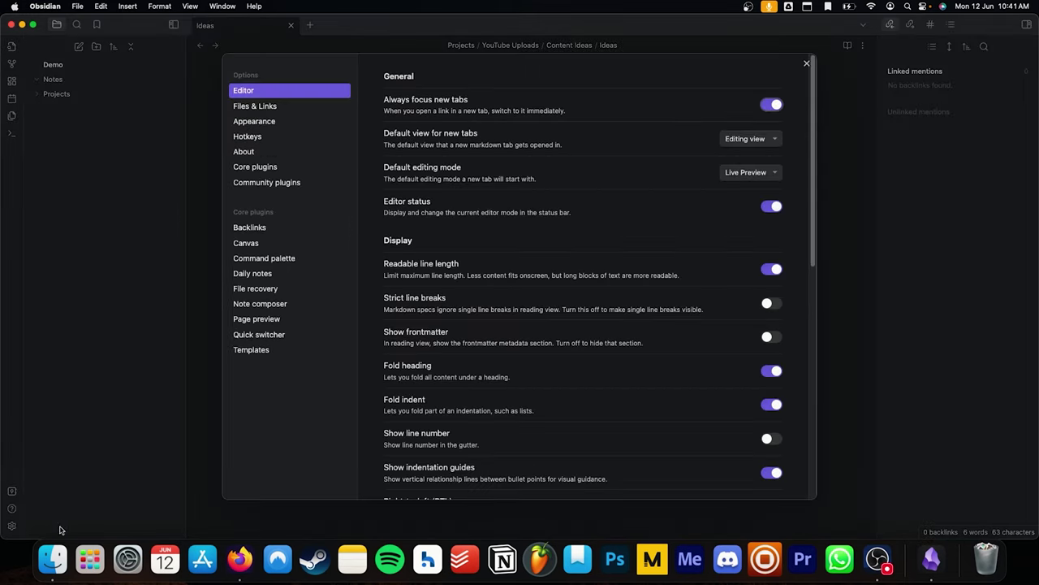
click(288, 182)
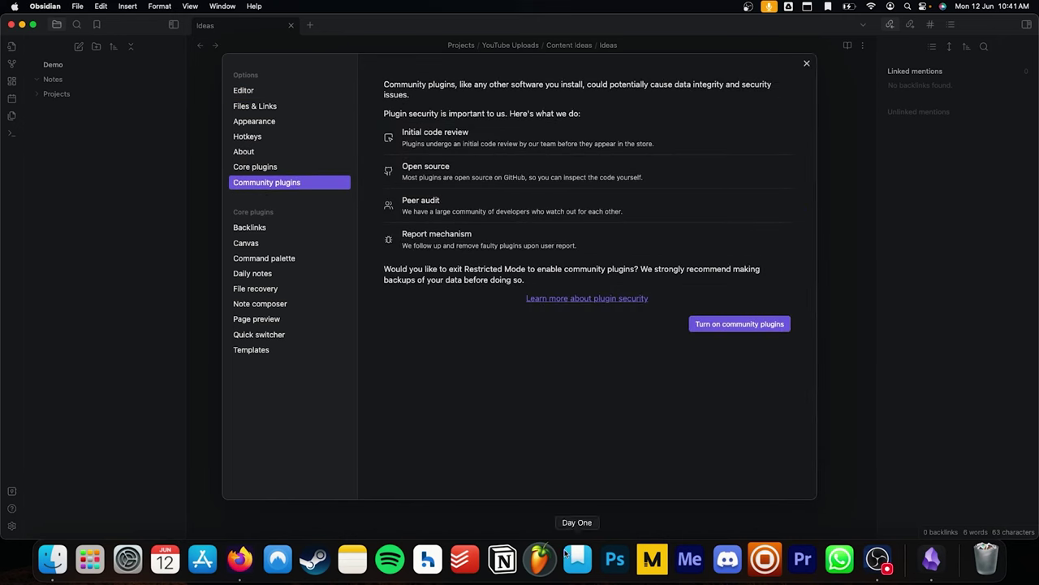
click(731, 327)
click(758, 117)
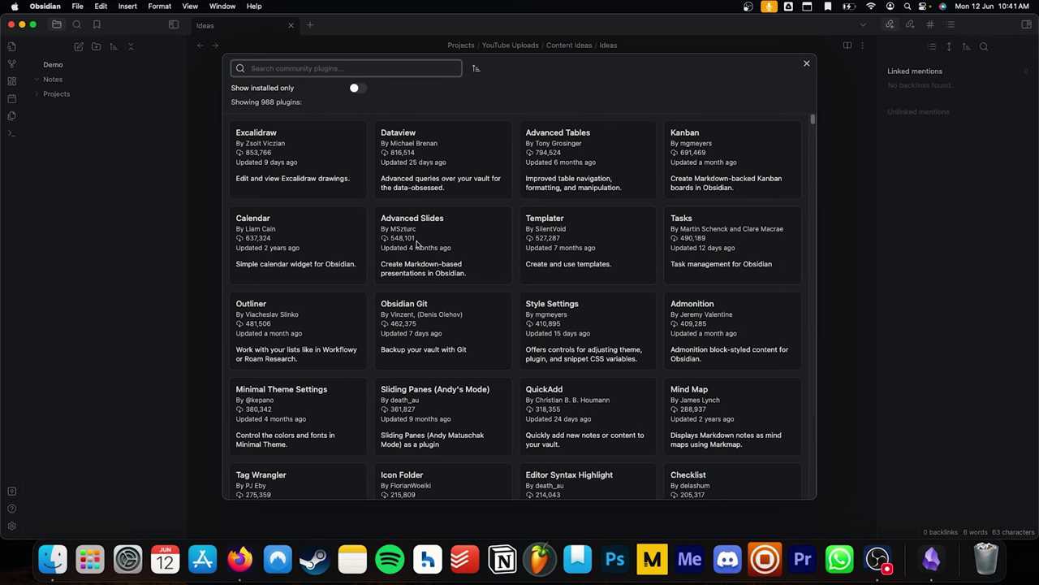
Look over the Calendar plugin's page in the community catalogue and install the plugin
click(267, 246)
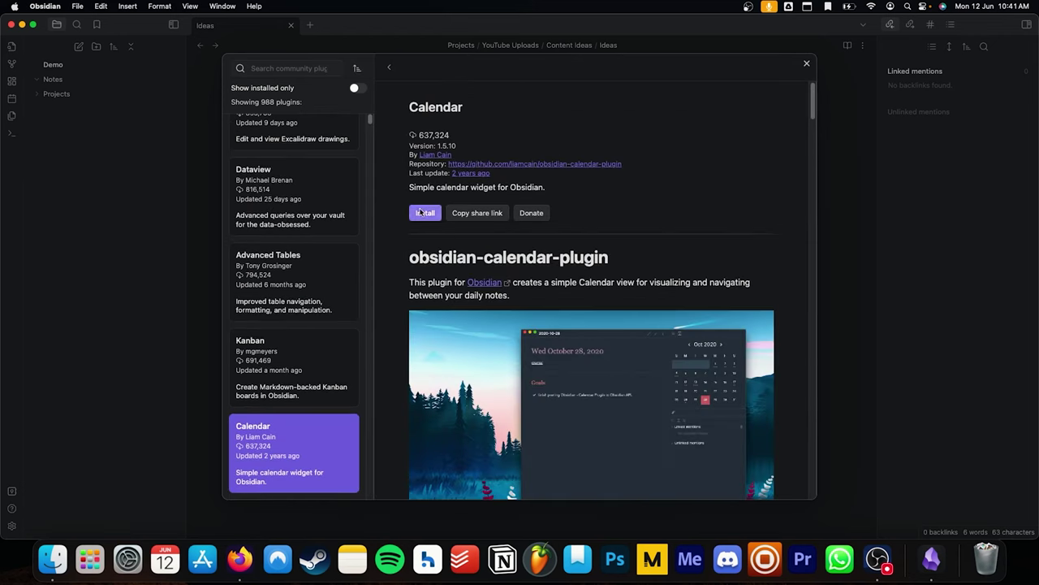
scroll(585, 309, down, 2)
scroll(570, 296, up, 2)
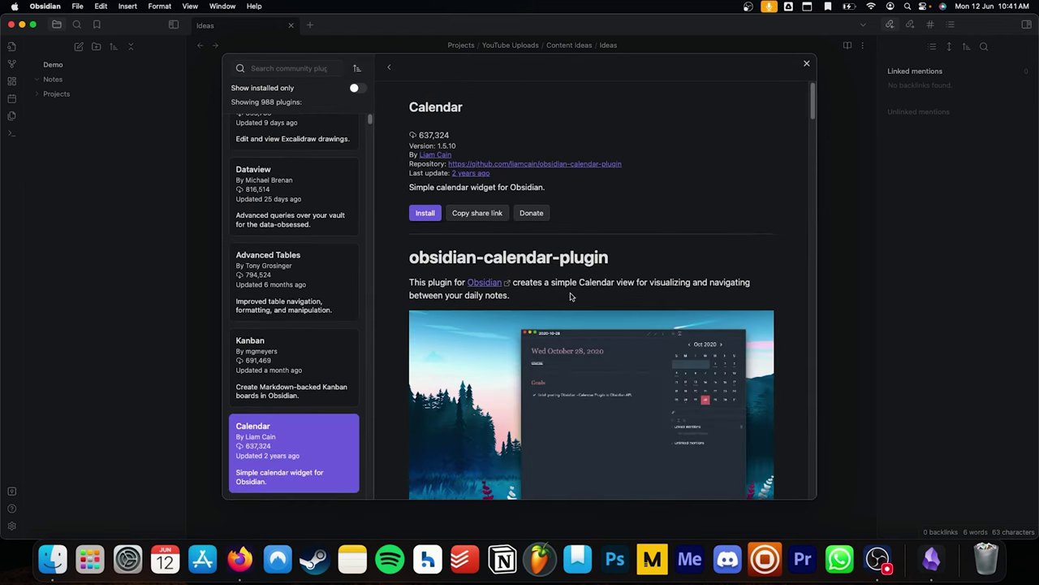
click(425, 214)
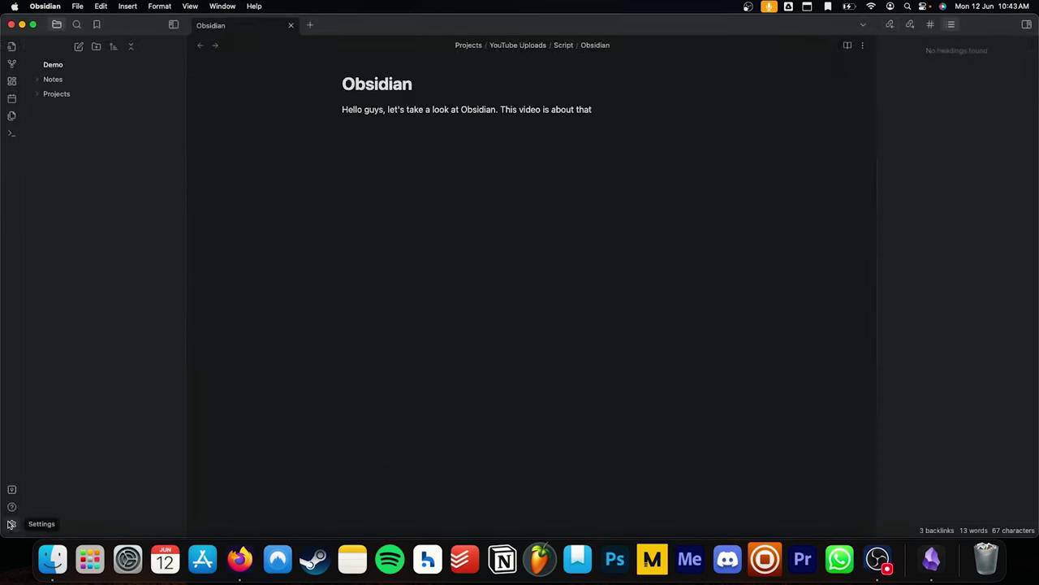
Enable the installed Calendar and Tasks community plugins in the settings and open the Calendar plugin's options
click(11, 525)
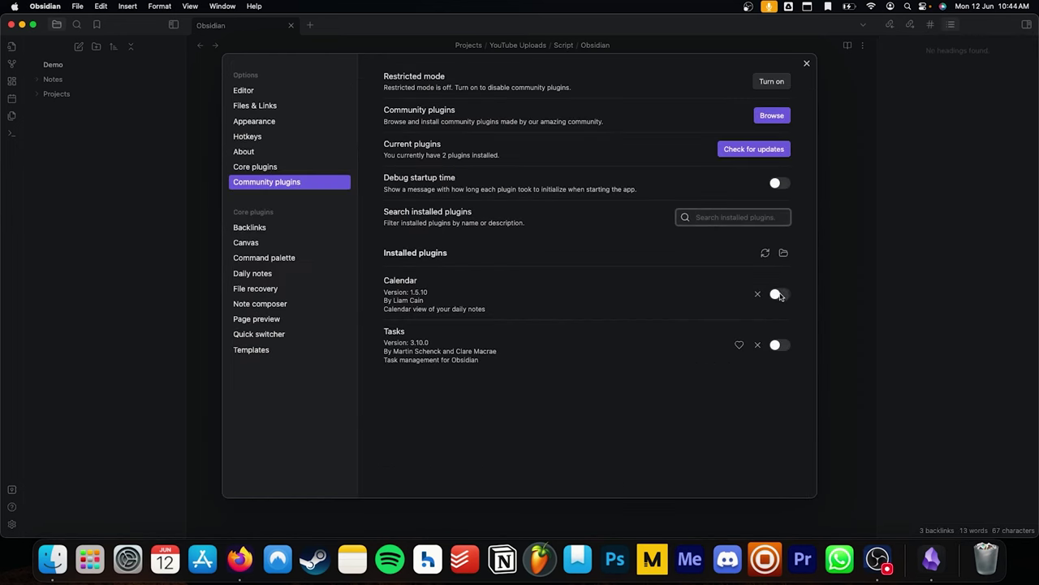
click(780, 295)
click(778, 345)
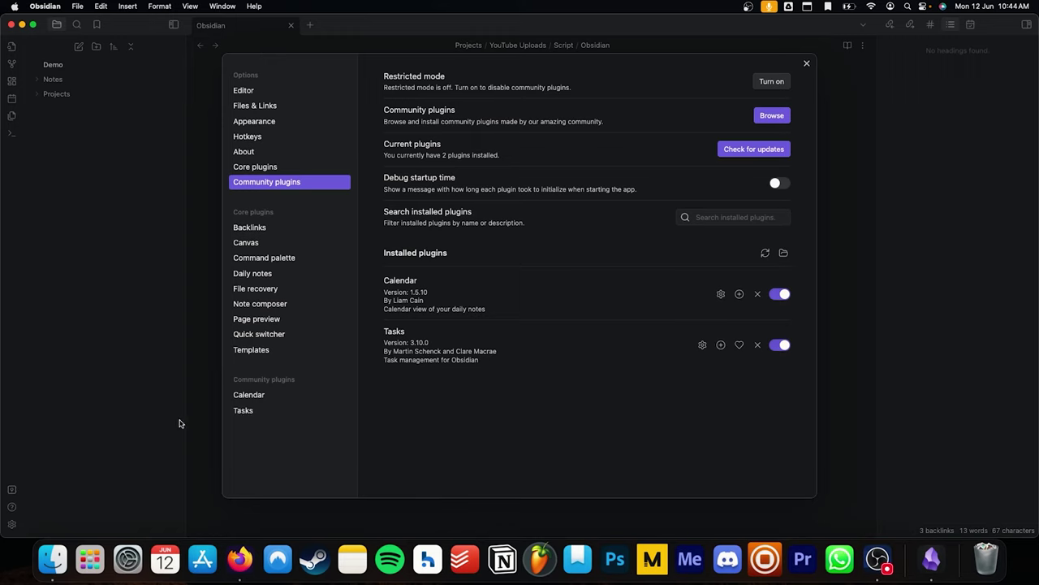
click(249, 397)
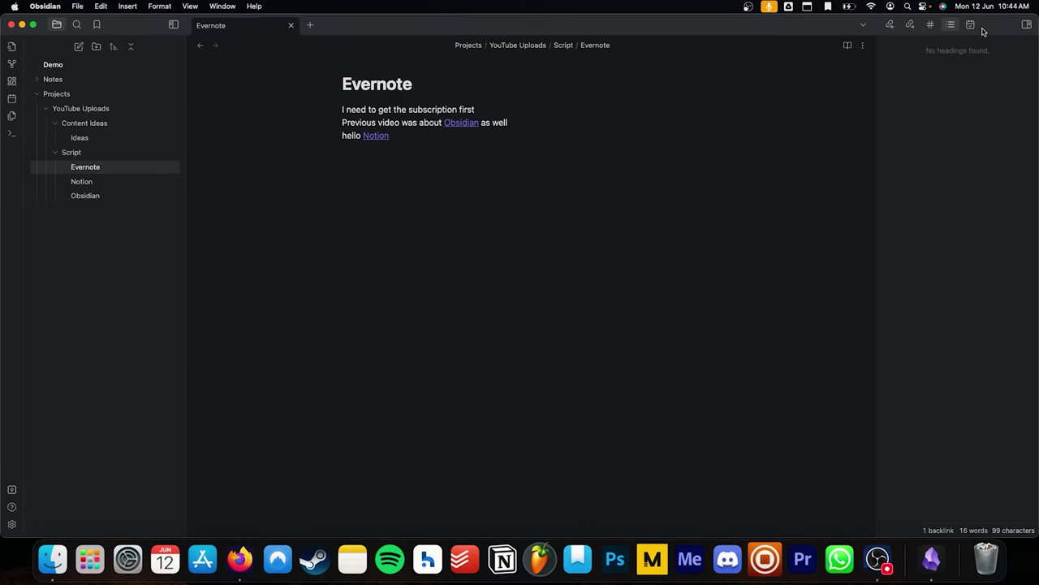
Show the calendar view in the sidebar and create the daily note for 12 June 2023 from it
click(973, 26)
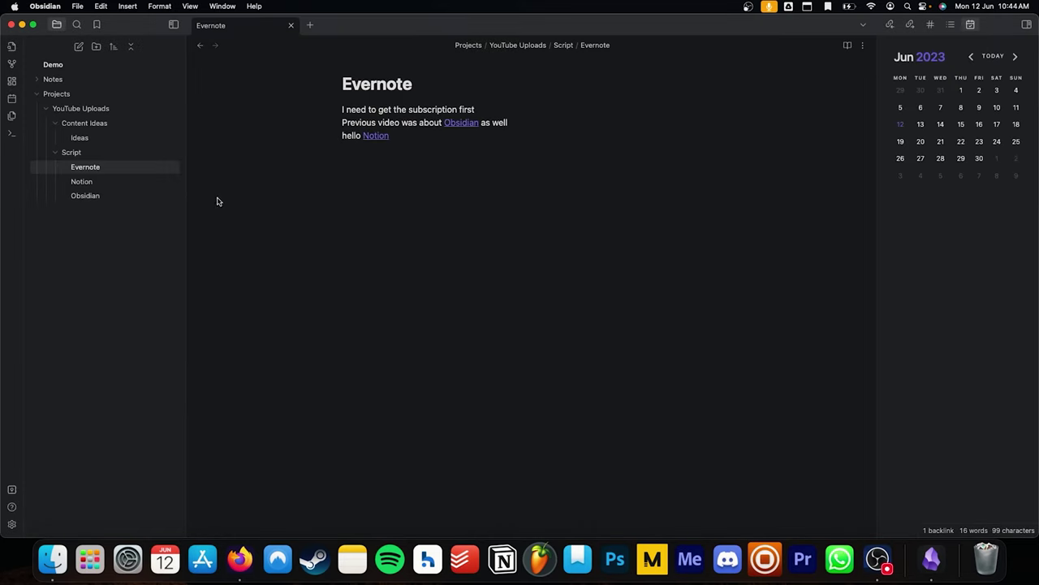
click(900, 124)
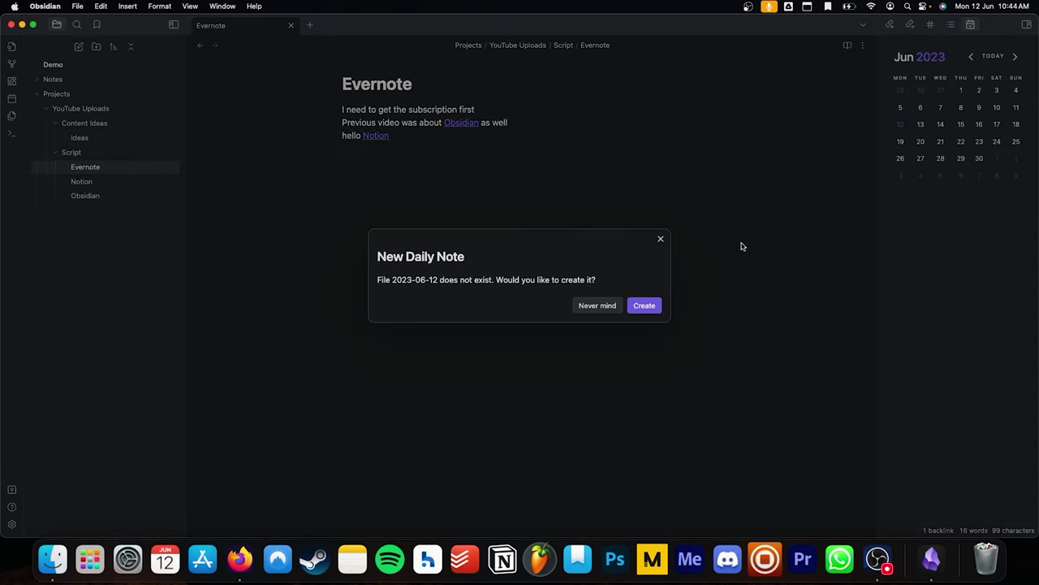
click(646, 306)
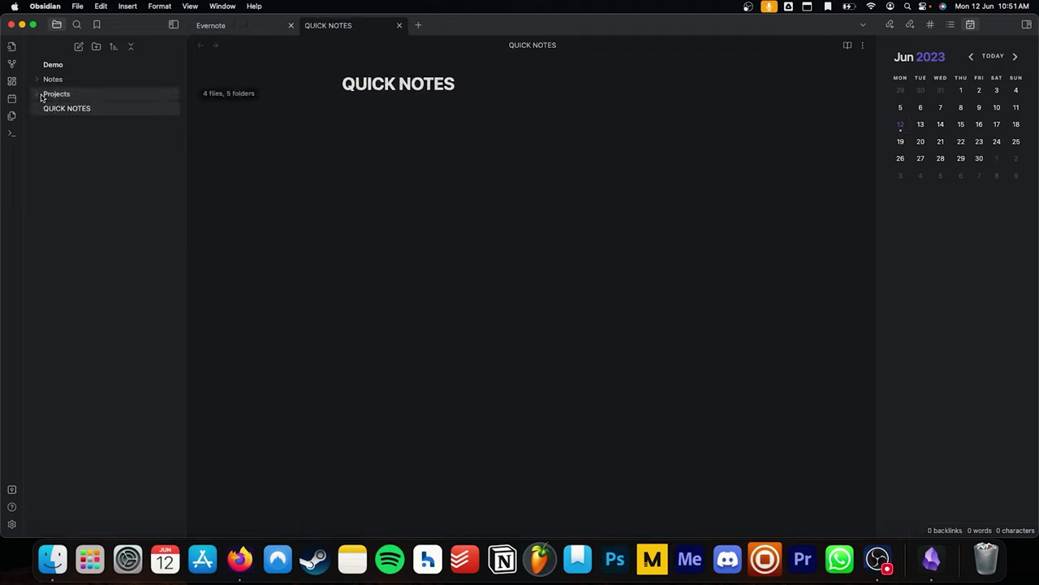
Write "Add ah ah ah ah vocal on the entire drop like gold skies" in the QUICK NOTES note
click(42, 96)
click(42, 96)
click(89, 110)
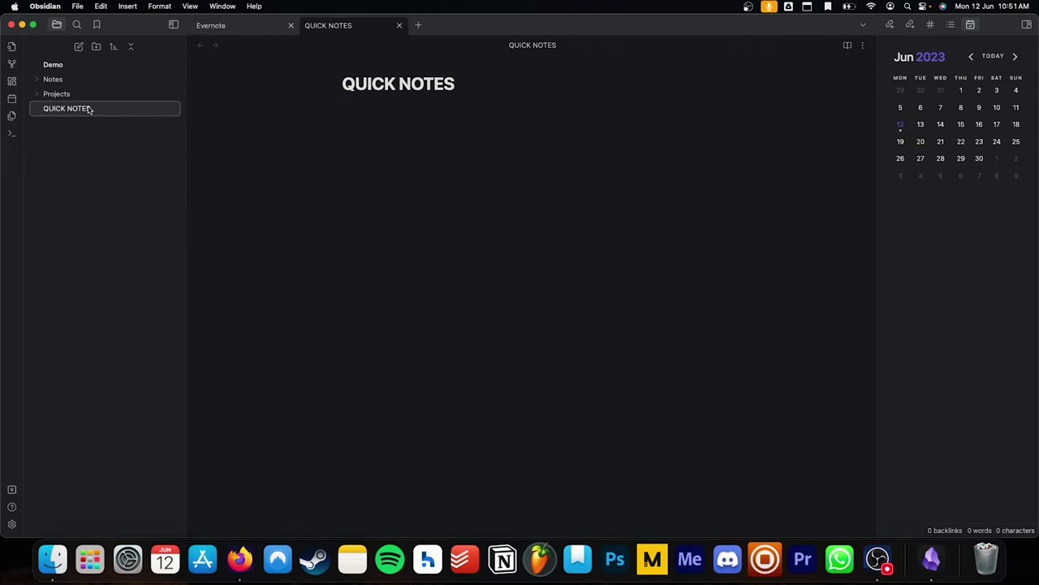
click(472, 107)
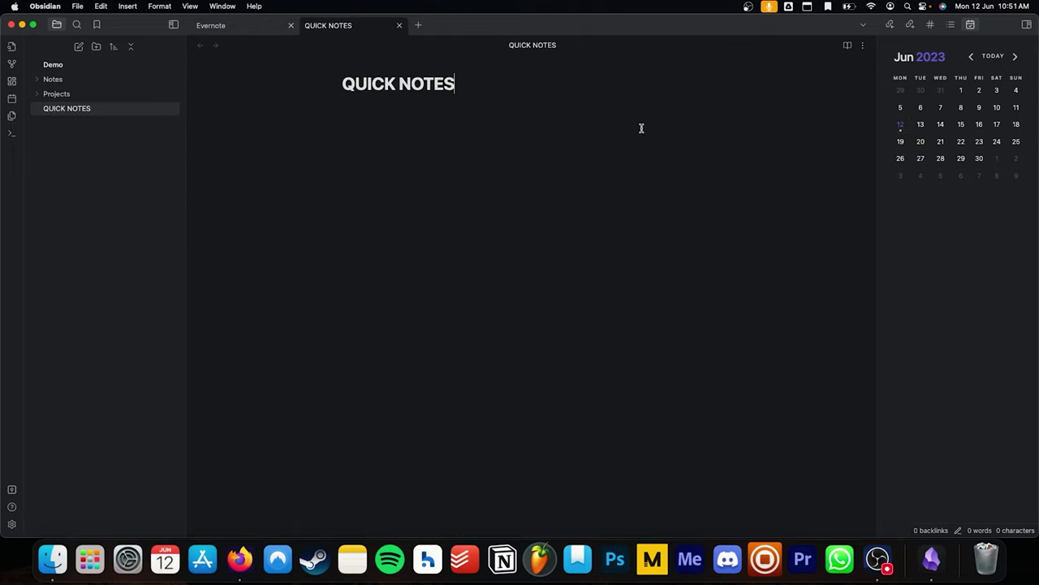
text(Add ah ah ah ah vocal on the entire drop like gold skies)
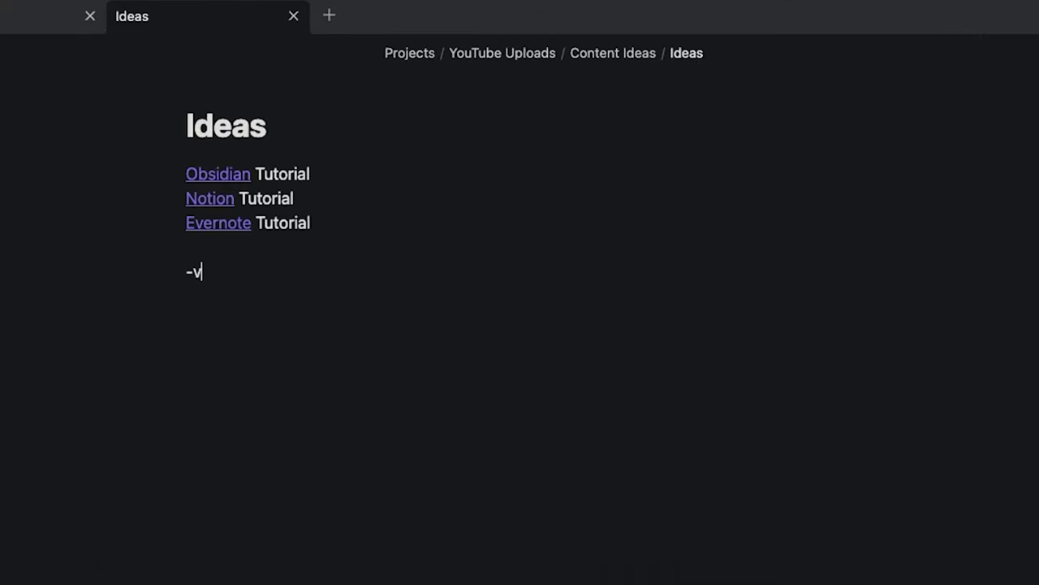
Add a five-item bulleted list below the tutorial links in the Ideas note: edfae, feafg, fgaseghae, eghrsdhj and gseahweh
text(edfae)
key(Return)
text(feafg)
key(Return)
text(fgaseghae)
key(Return)
text(eghrsdhj)
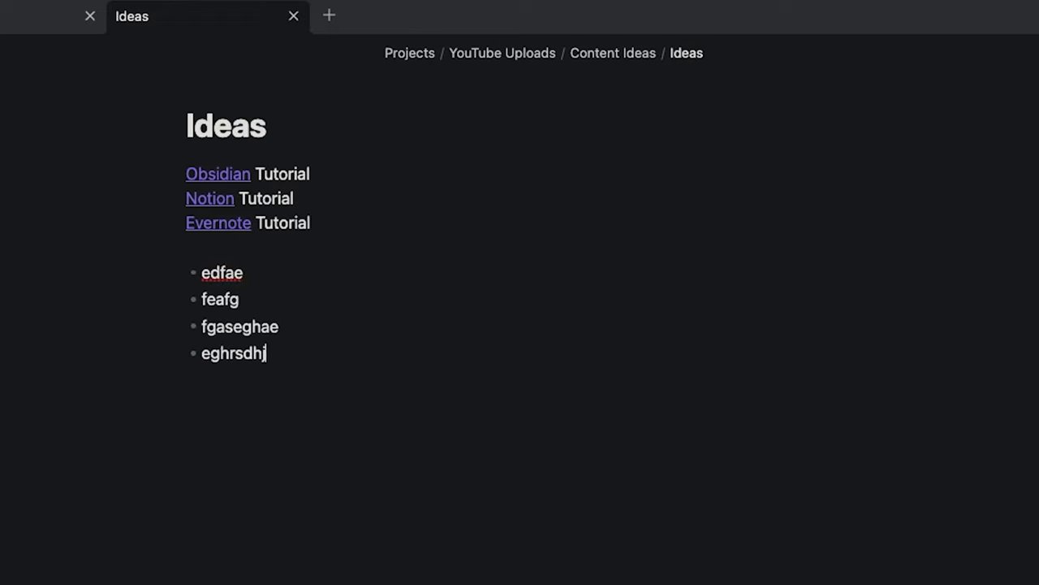
key(Return)
text(gseahweh)
key(Return)
key(Return)
key(Return)
Add a numbered list in "1)" style below the bullets, with placeholder items starting jfgiwerjge, gherhjsder, hjdftmkhjsdrjm and ghdeghdrjik
text(1) jfgiwerjge)
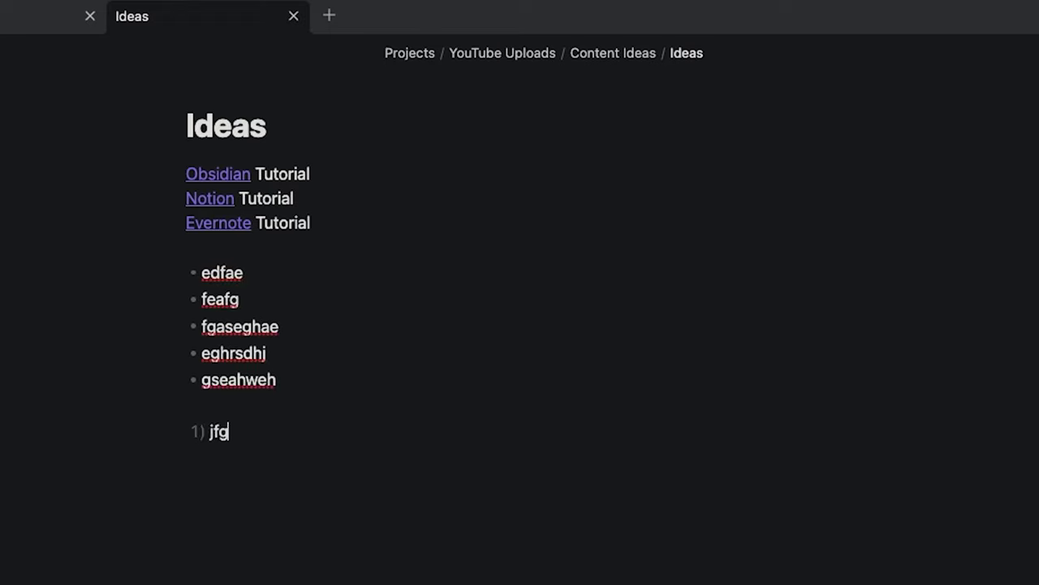
key(Return)
text(gherhjsder)
key(Return)
text(hjdftmkhjsdrjm)
key(Return)
text(ghdeghdrjik)
key(Return)
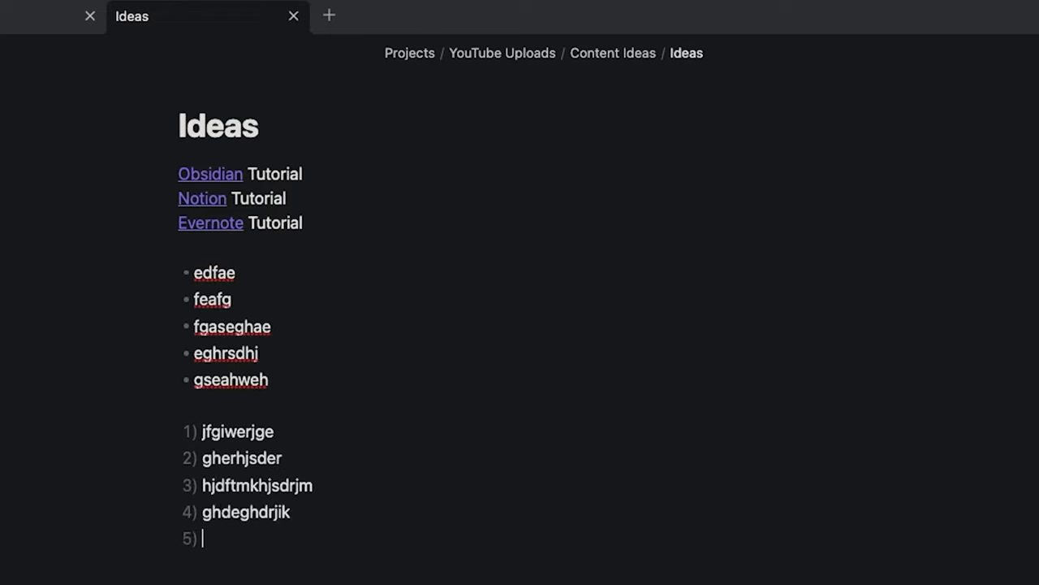
text(ghdrh)
Insert the items rjighoidrh, dehsertdh and erhrhr after the third item of the numbered list
click(313, 485)
key(Return)
text(rjighoidrh)
key(Return)
text(dehsertdh)
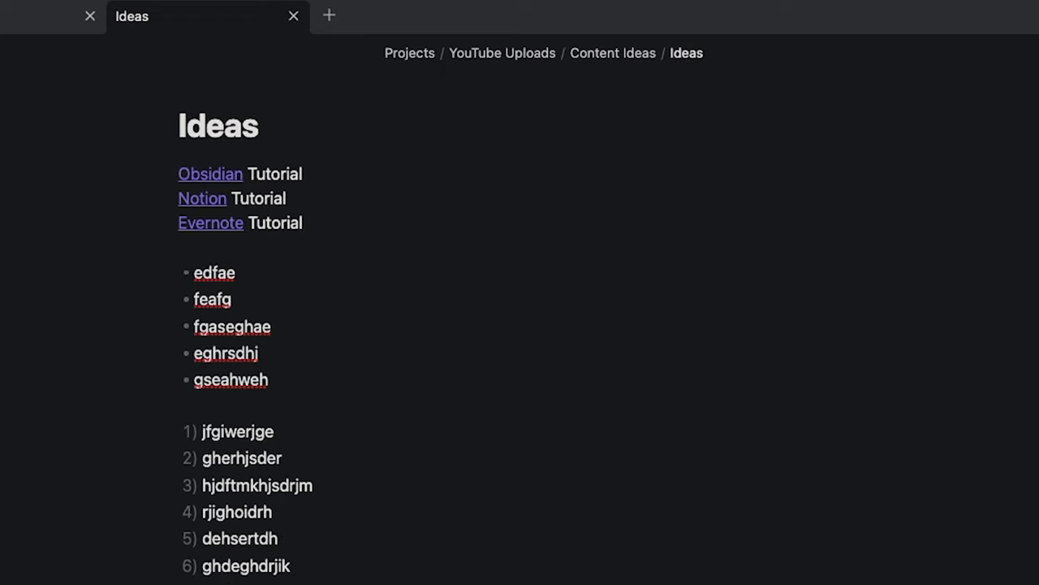
key(Return)
text(erhrhr)
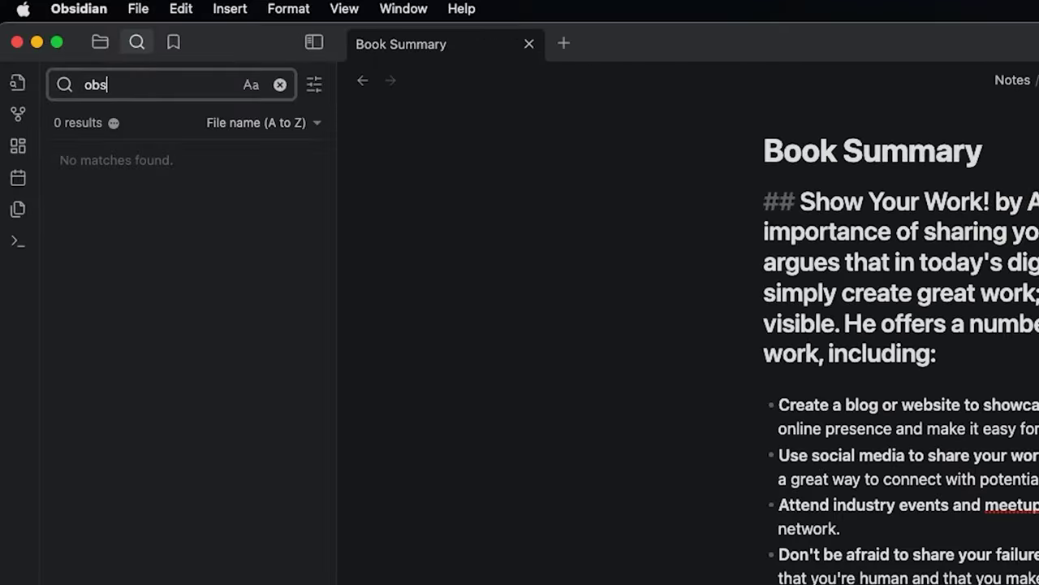
Search the vault for "obsi"
text(i)
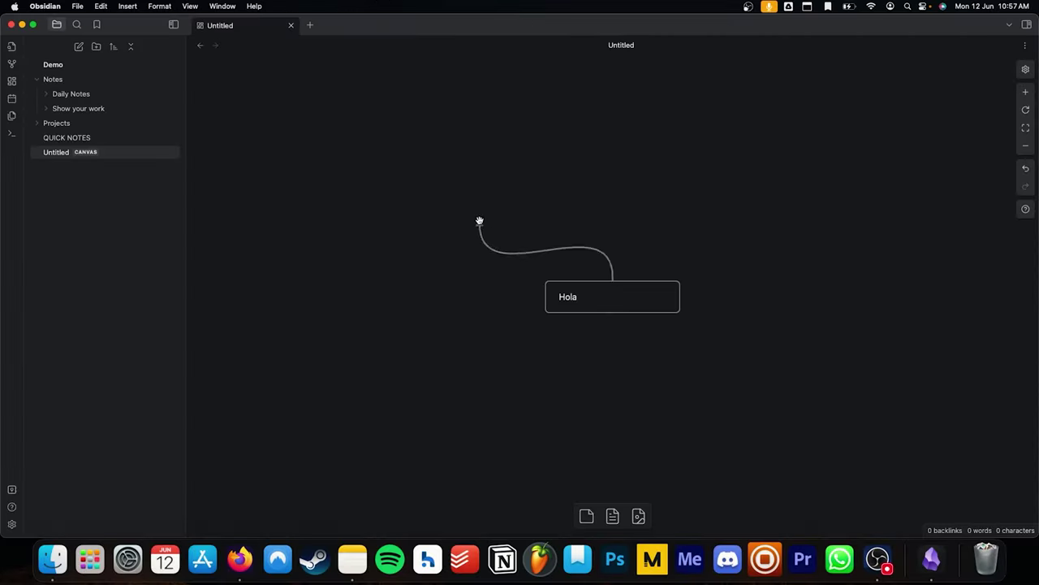
On the canvas, connect the Hola card to a new card reading "Hello", and connect that to the QUICK NOTES note embedded above it
drag(480, 220, 812, 147)
click(499, 225)
text(Hello)
click(475, 249)
click(842, 158)
click(417, 135)
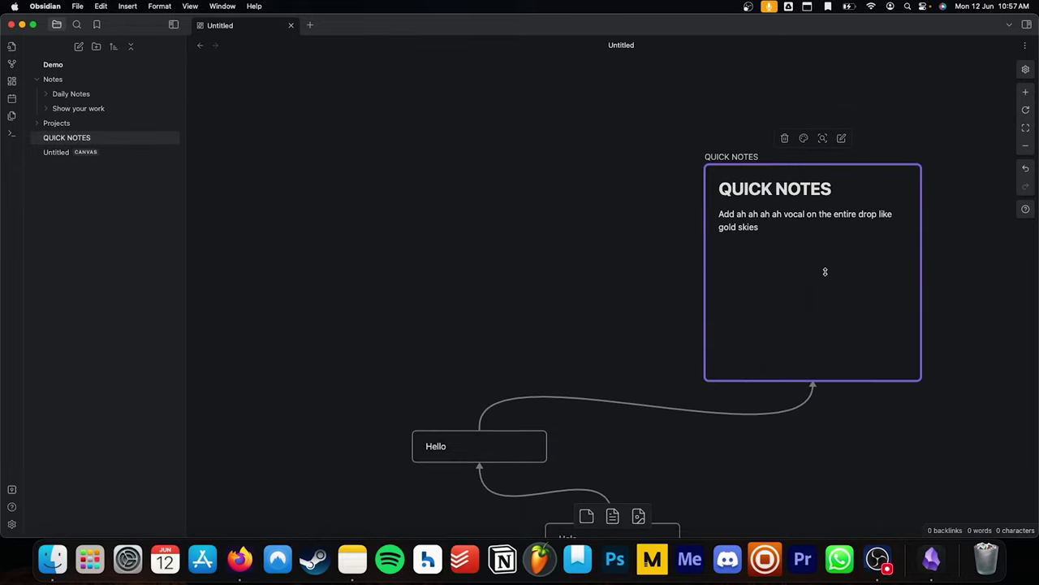